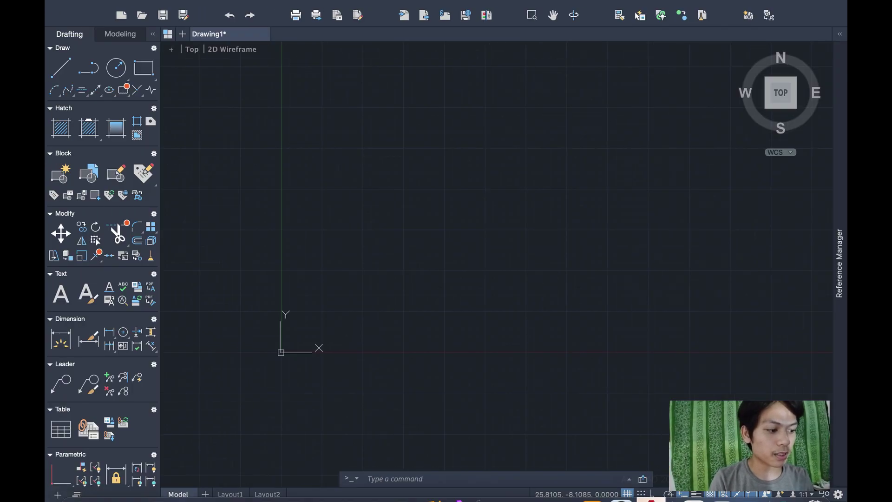
# Step: Start a line at the absolute coordinates 1,1 near the origin
pyautogui.moveTo(483, 251); pyautogui.dragTo(458, 289, button='middle')
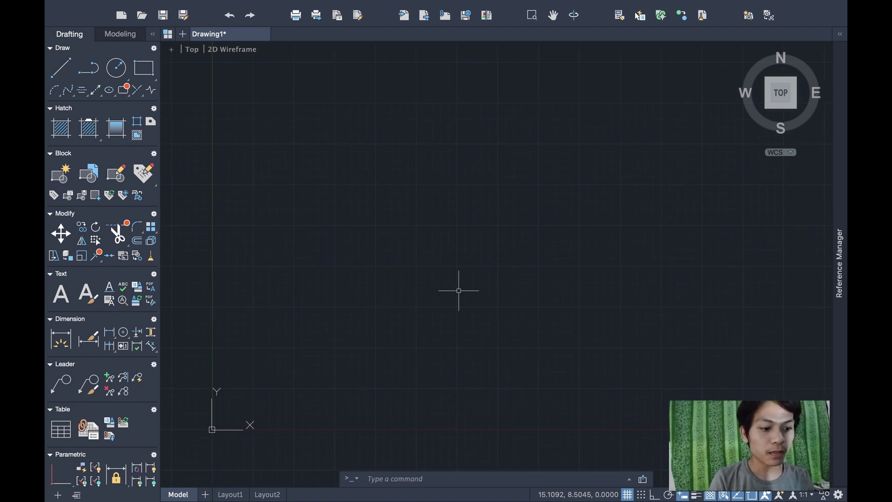
pyautogui.write('line')
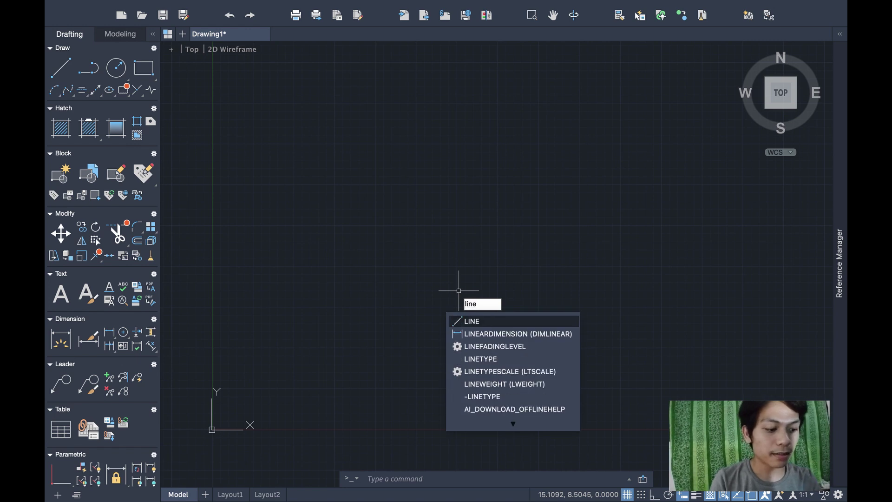
pyautogui.press('Return')
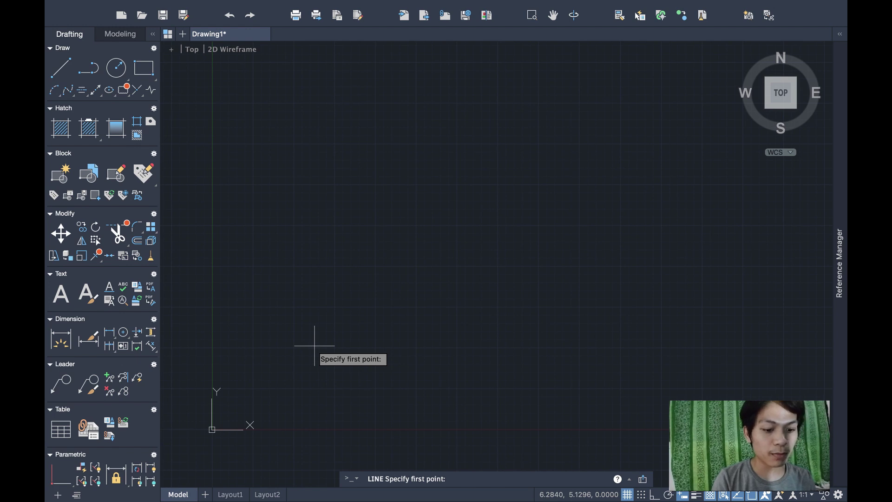
pyautogui.write('1')
pyautogui.press('Tab')
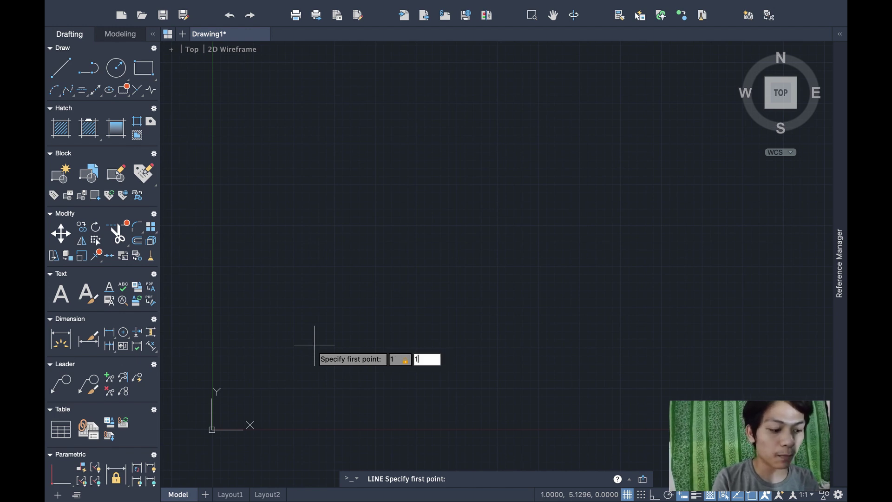
pyautogui.write('1')
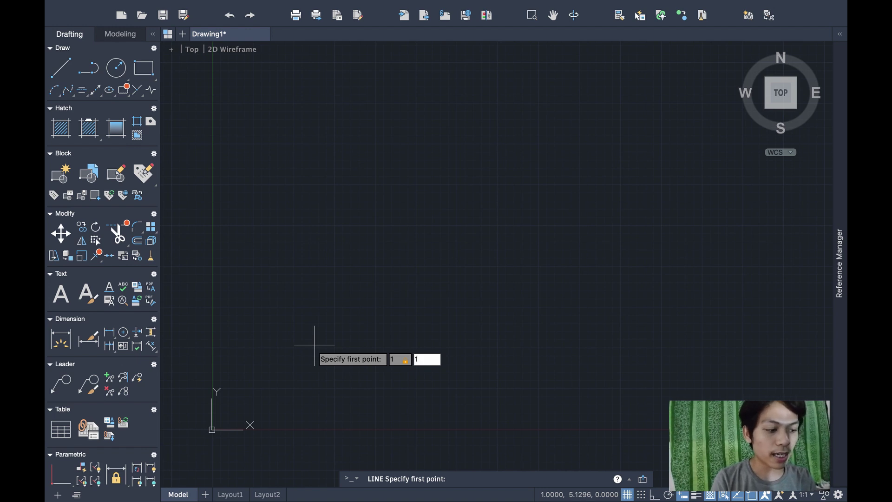
pyautogui.press('Return')
# Step: Draw the line's first segment horizontally to the absolute coordinates 4.1,1
pyautogui.scroll(2, 232, 363)
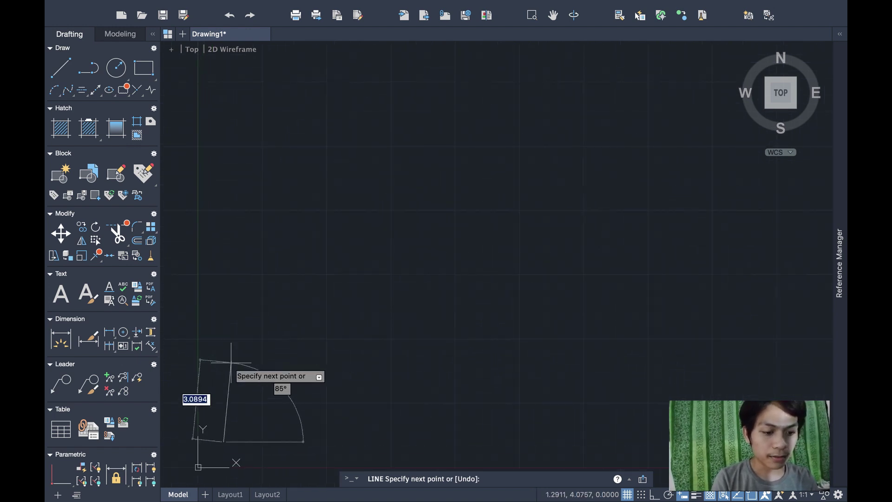
pyautogui.scroll(-1, 231, 362)
pyautogui.moveTo(231, 362); pyautogui.dragTo(247, 301, button='middle')
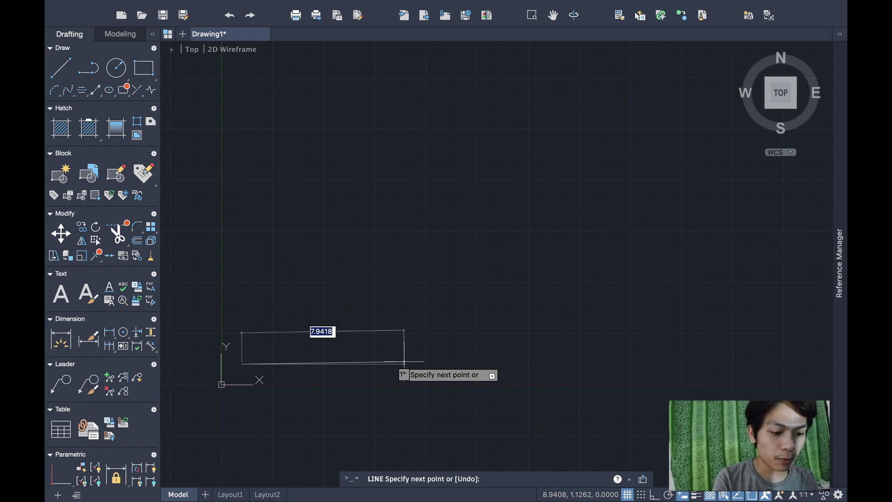
pyautogui.write('#')
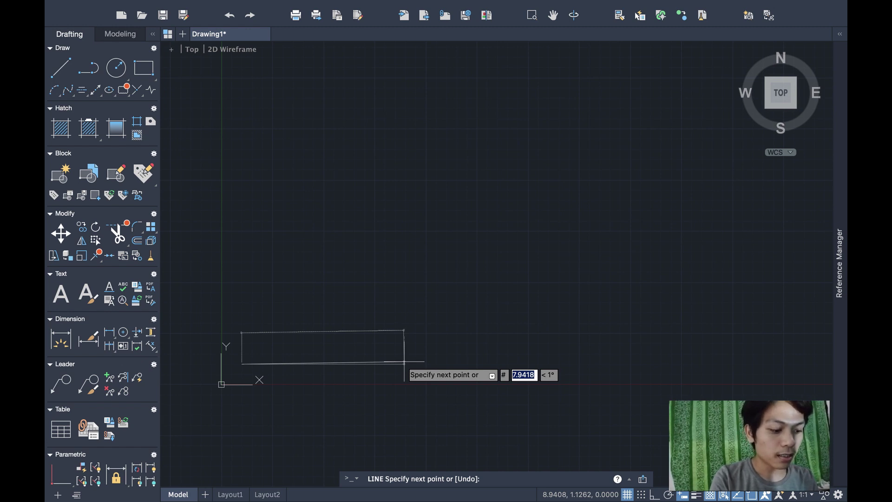
pyautogui.write('4.1')
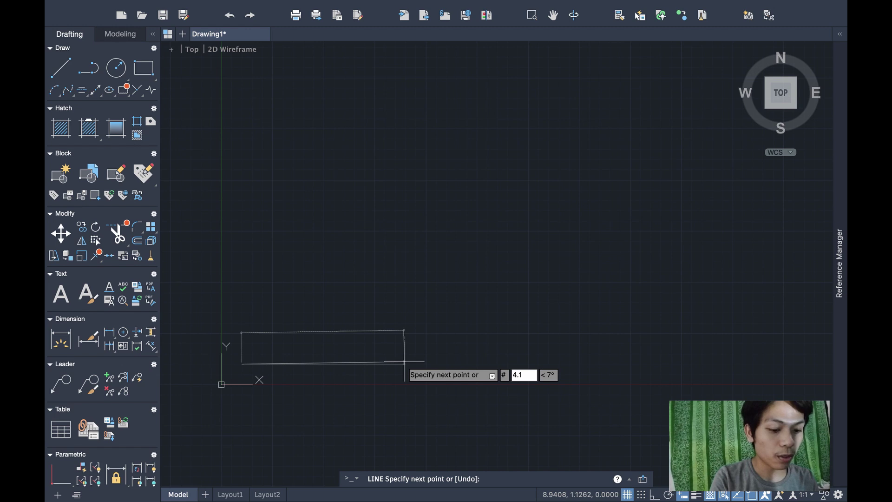
pyautogui.press('Tab')
pyautogui.write('1')
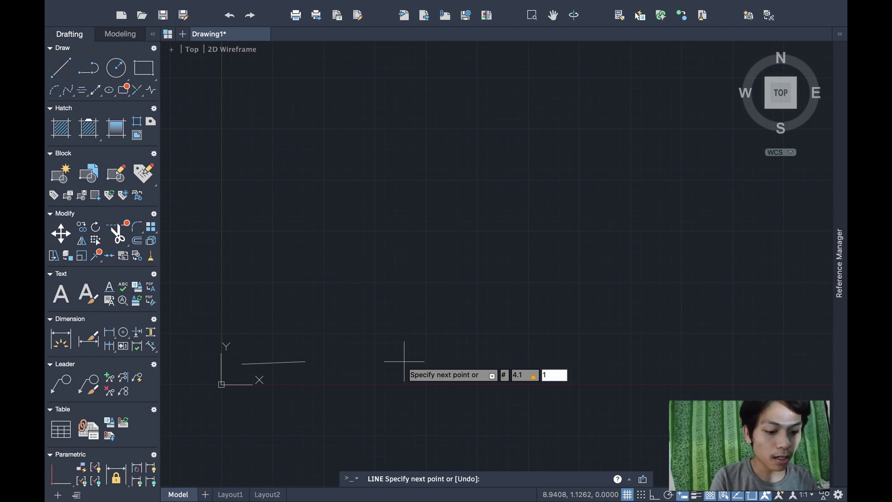
pyautogui.press('Return')
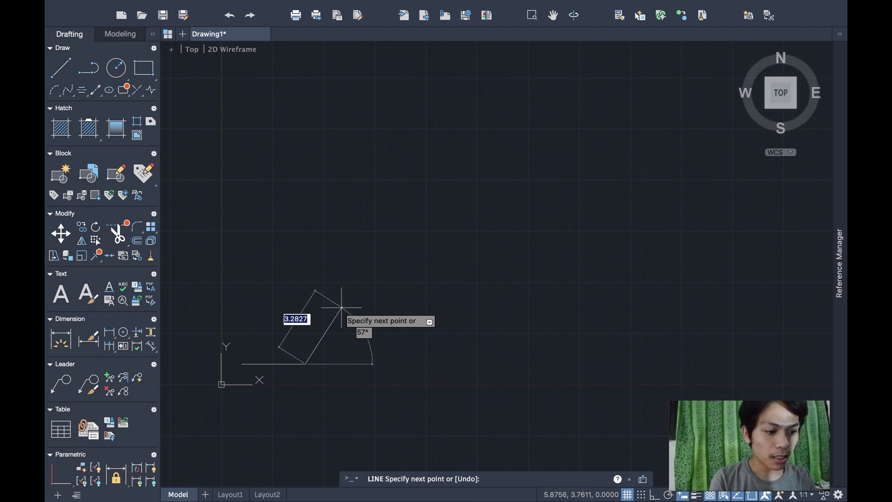
# Step: Continue the line with a steep upward segment to the absolute coordinates 4.5,2.2
pyautogui.write('#')
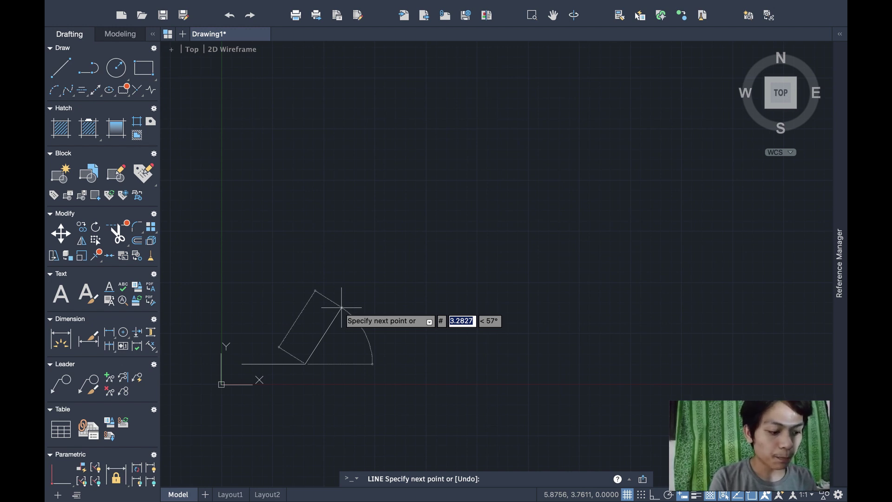
pyautogui.write('4.5')
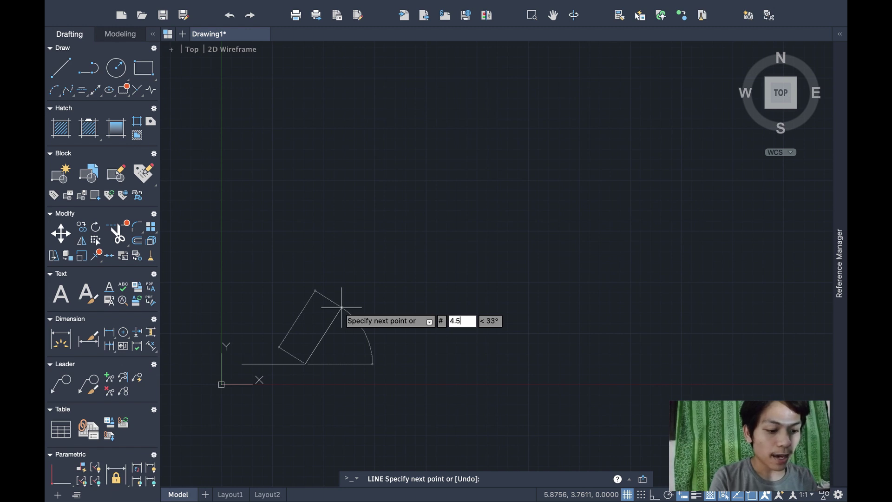
pyautogui.press('Tab')
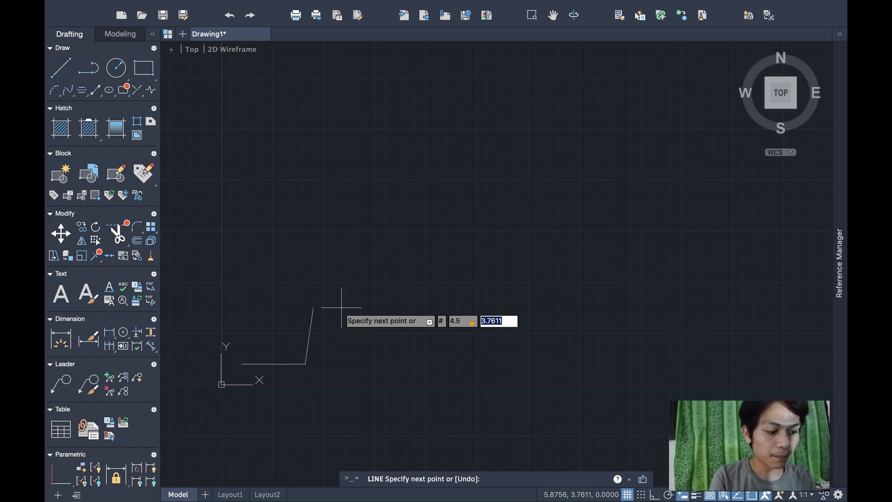
pyautogui.write('2.2')
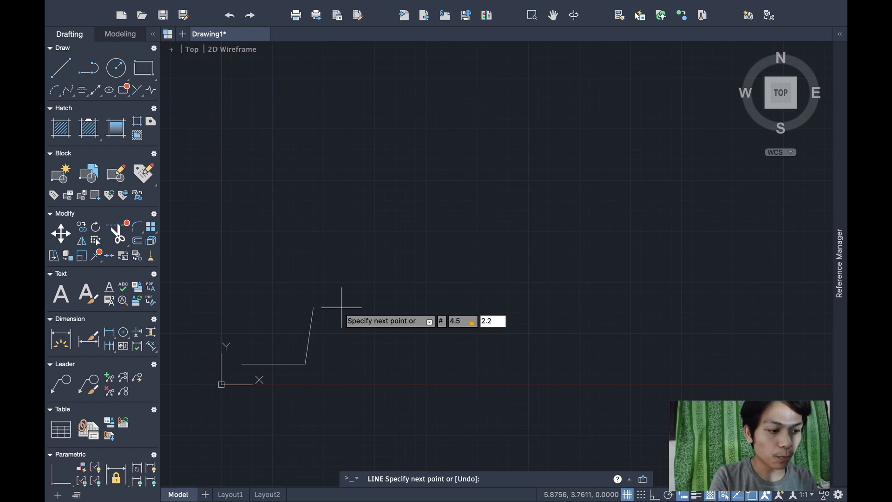
pyautogui.press('Return')
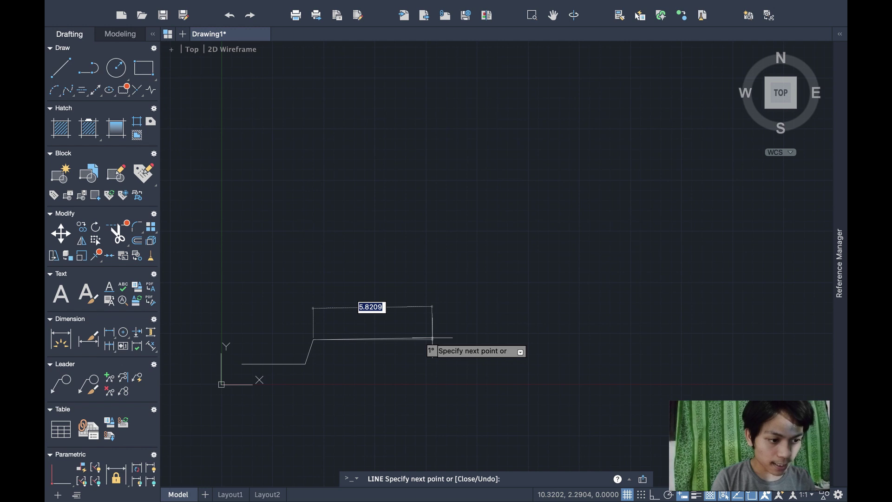
# Step: Add a roughly horizontal 2.3-unit segment toward positive X and a 1.4-unit segment at 30°, ending the line
pyautogui.write('2.3')
pyautogui.press('Return')
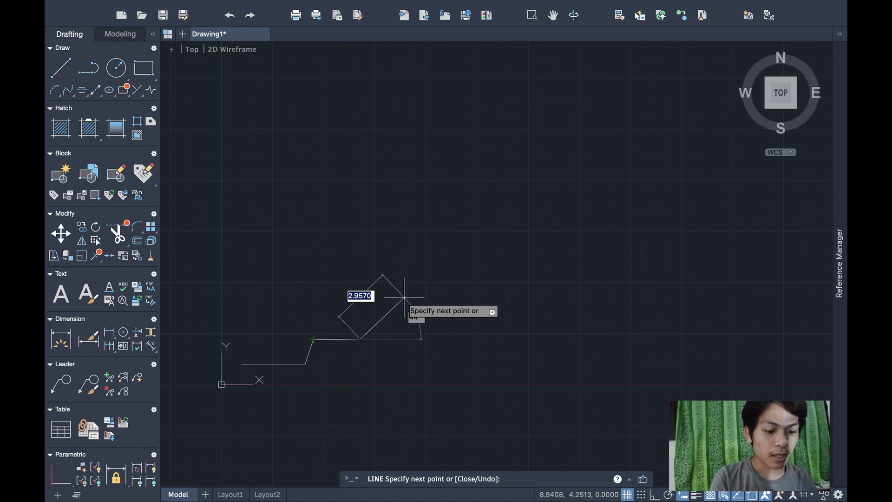
pyautogui.write('1.4')
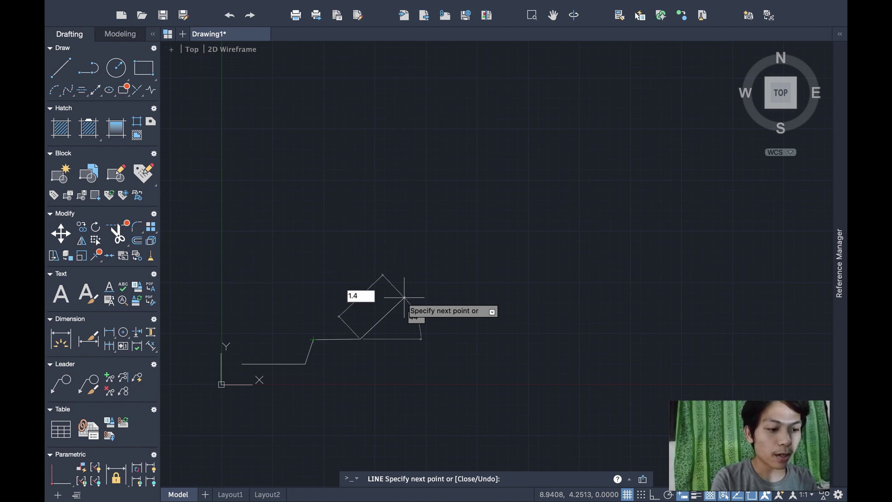
pyautogui.press('Tab')
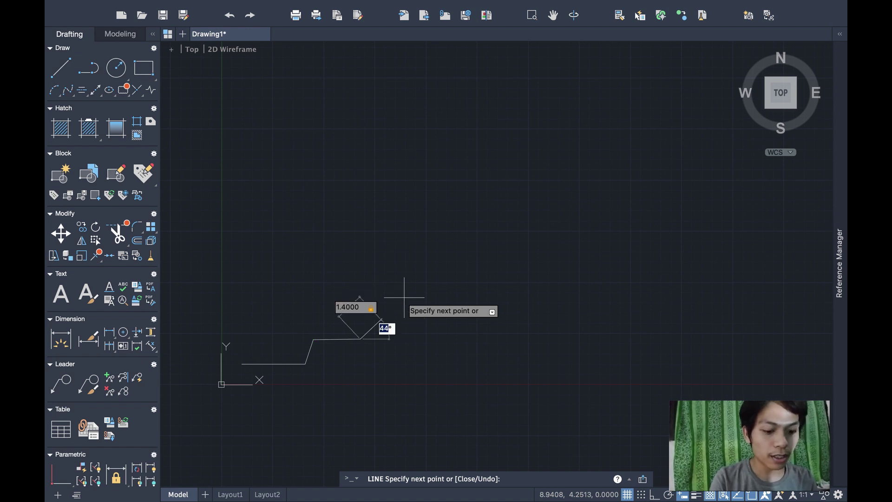
pyautogui.write('30')
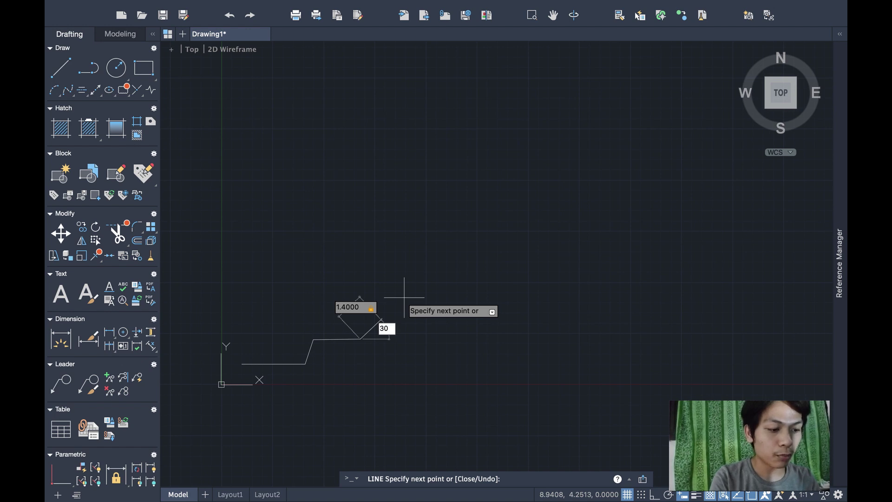
pyautogui.press('Return')
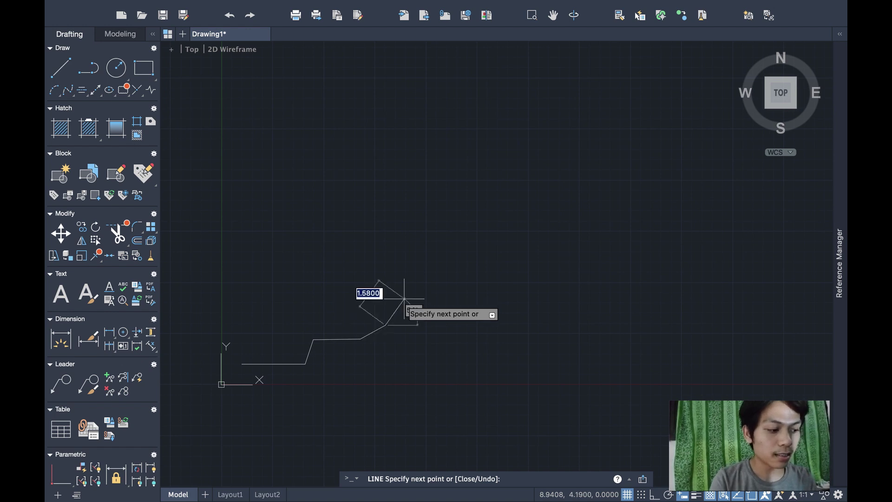
pyautogui.press('Return')
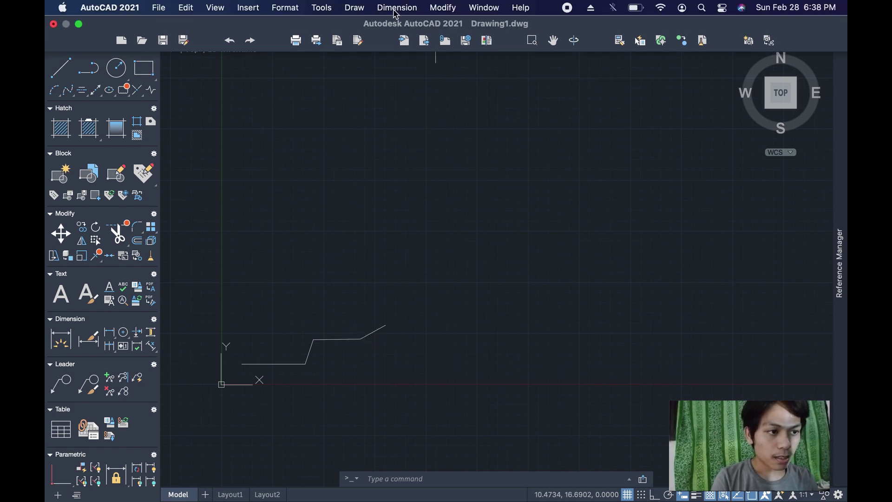
# Step: Add an angular dimension between the 1.4-unit slanted segment and the adjoining horizontal segment, placing its arc above their shared corner
pyautogui.click(397, 8)
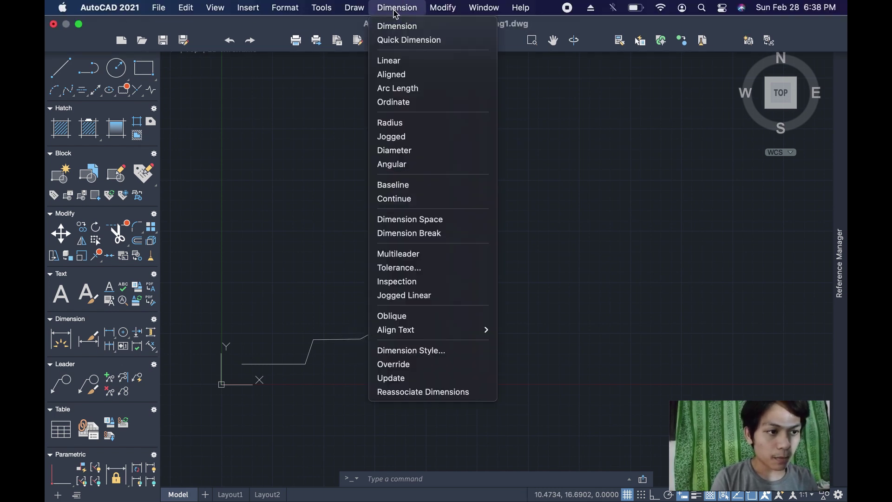
pyautogui.click(393, 164)
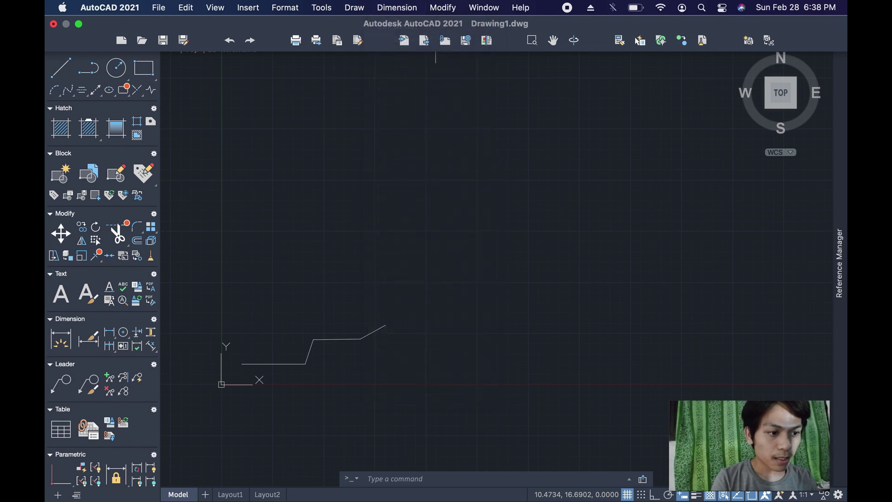
pyautogui.click(372, 332)
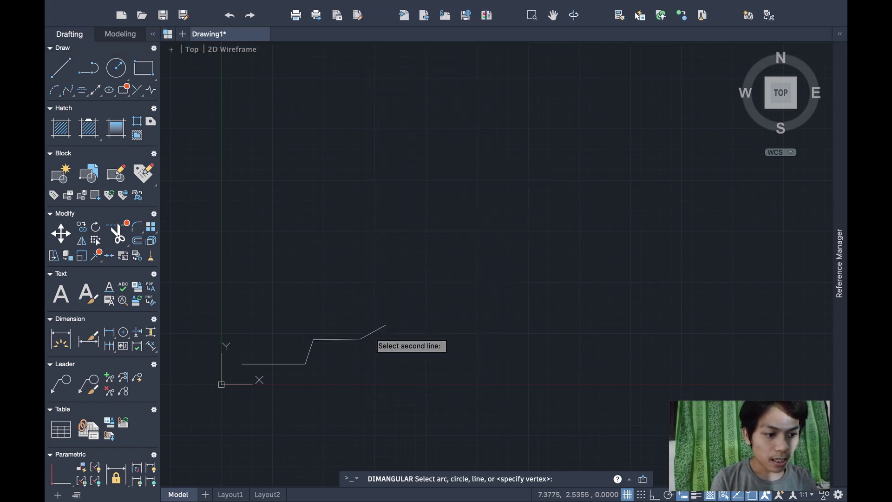
pyautogui.click(360, 340)
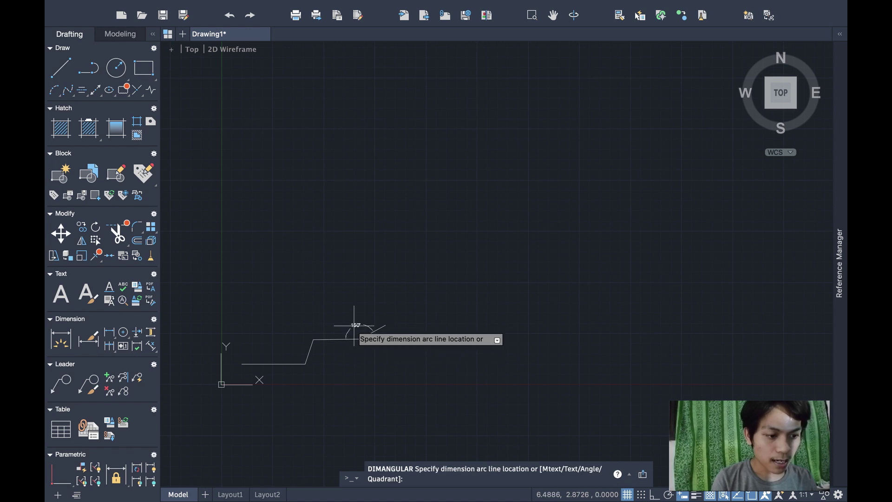
pyautogui.click(354, 321)
pyautogui.scroll(3, 345, 357)
pyautogui.scroll(2, 339, 349)
pyautogui.moveTo(339, 348); pyautogui.dragTo(396, 357, button='middle')
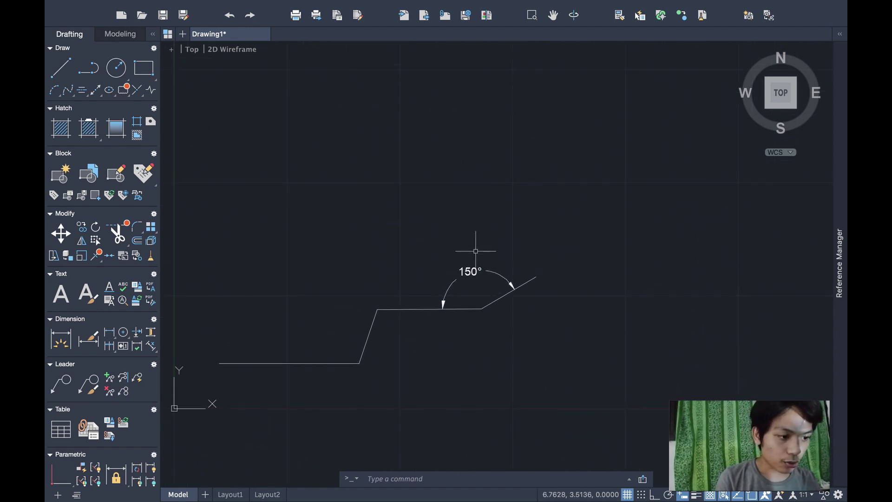
# Step: Draw a vertical line 2.1 units upward from the free end of the slanted segment
pyautogui.write('line')
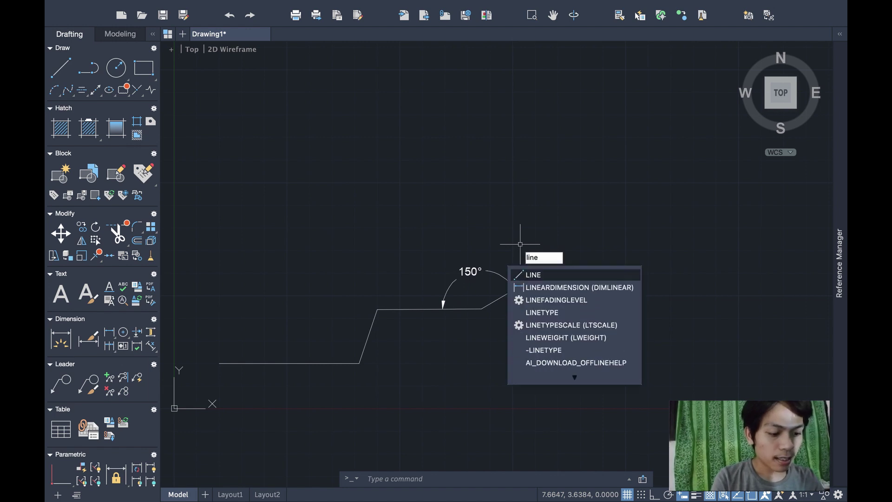
pyautogui.press('Return')
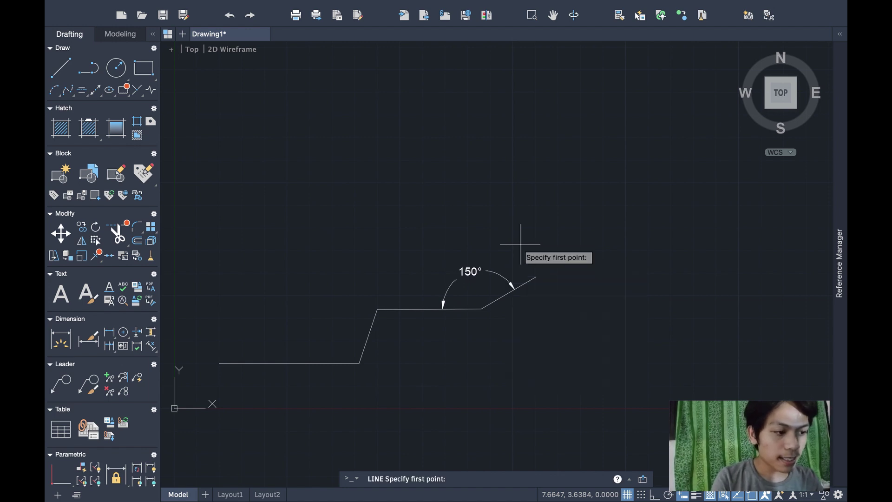
pyautogui.click(536, 276)
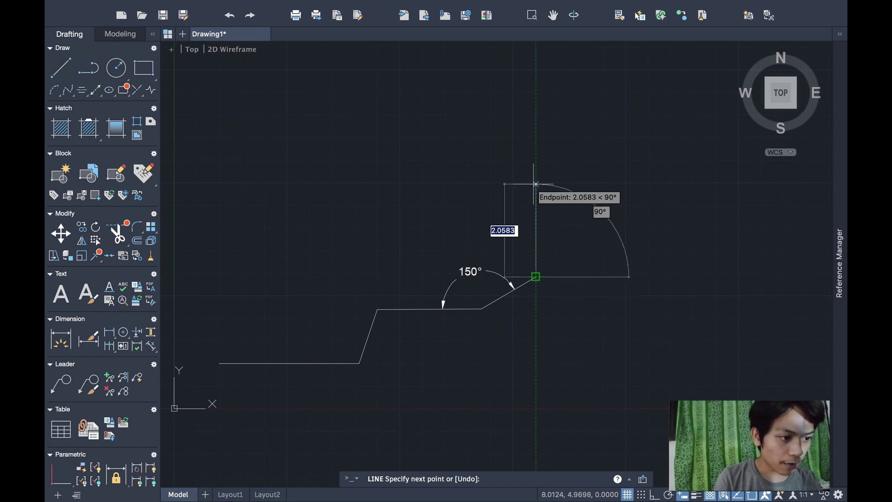
pyautogui.write('2.1')
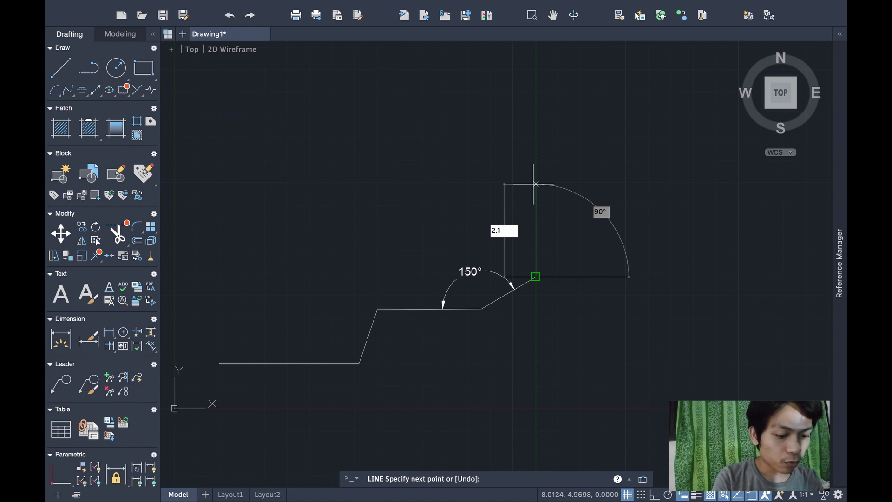
pyautogui.press('Return')
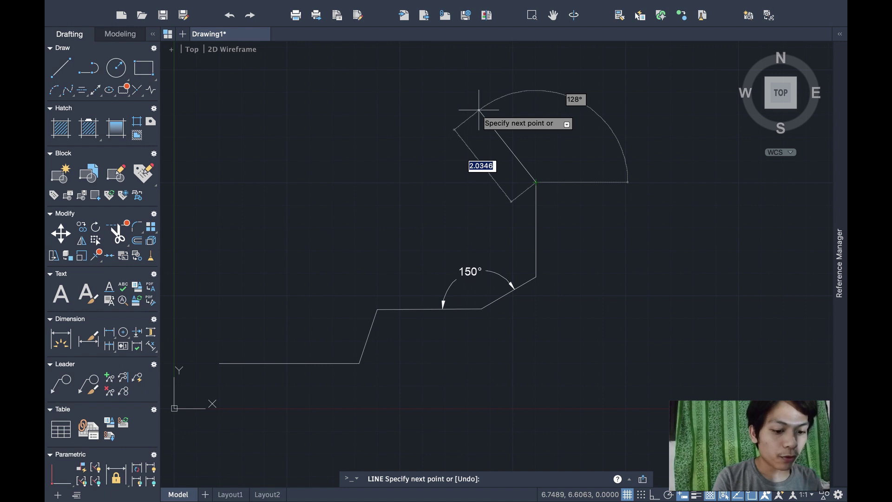
# Step: Continue from the top of the vertical line with a 1.6-unit segment at 120°
pyautogui.write('1.6')
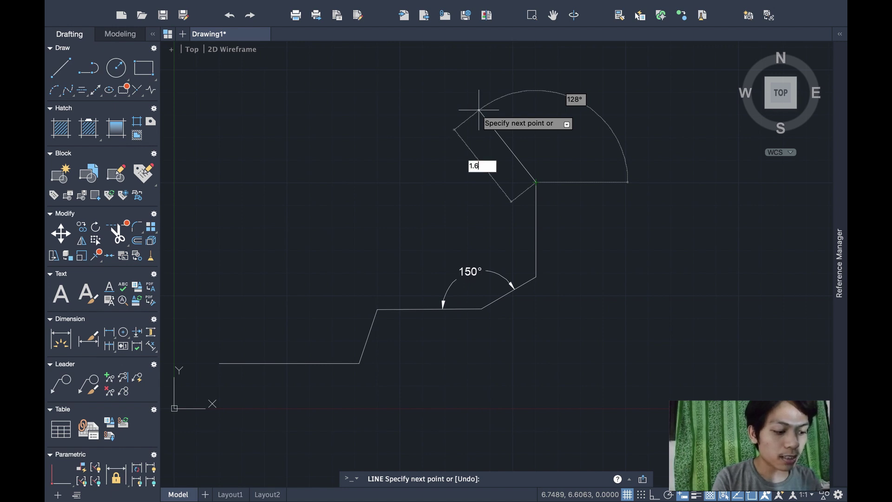
pyautogui.press('Tab')
pyautogui.write('120')
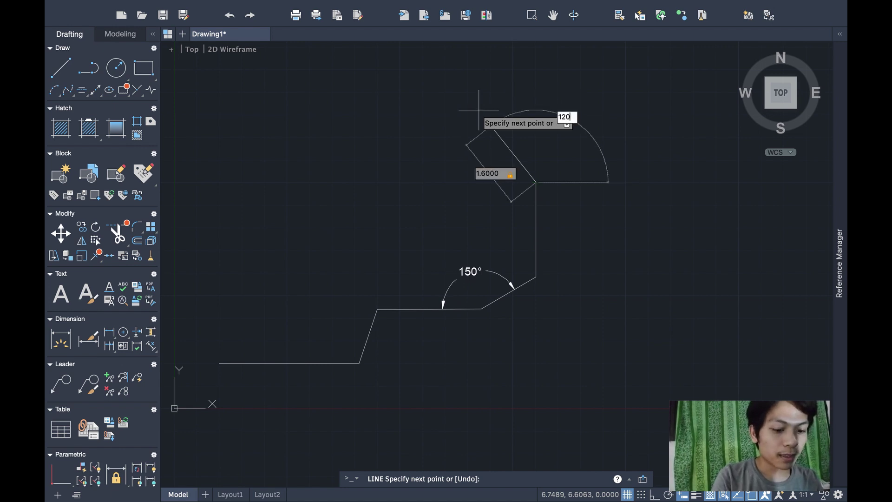
pyautogui.press('Return')
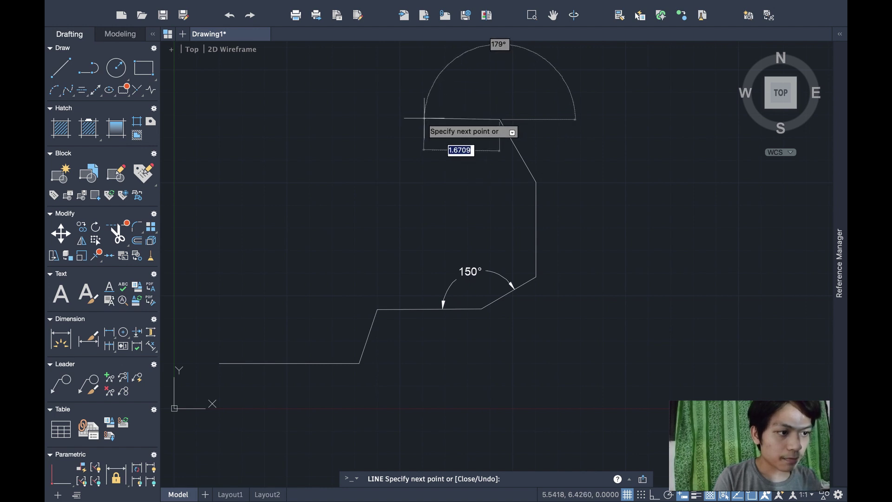
# Step: Continue the outline with a 1.3-unit horizontal segment at 180°, followed by a shorter vertical segment downward
pyautogui.write('1.3')
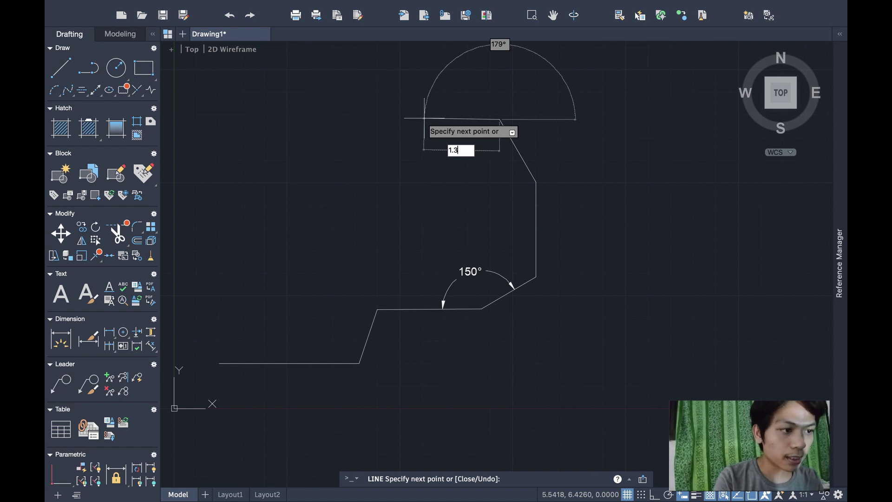
pyautogui.press('Tab')
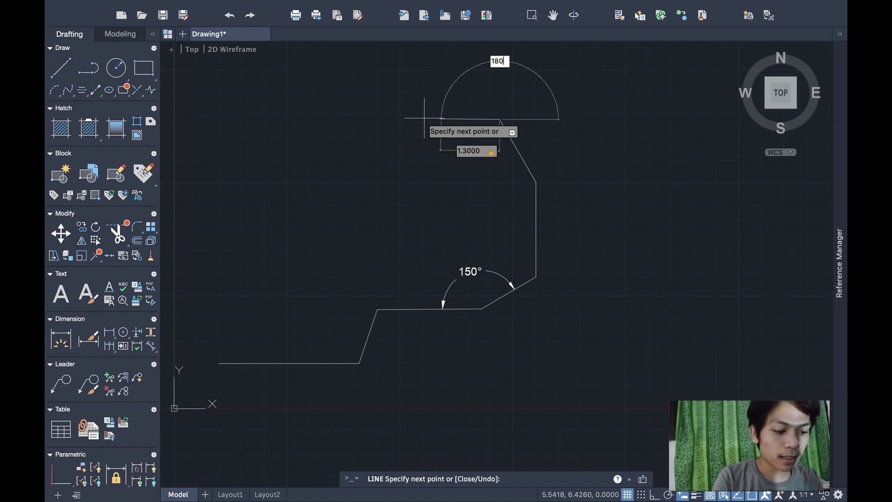
pyautogui.press('Return')
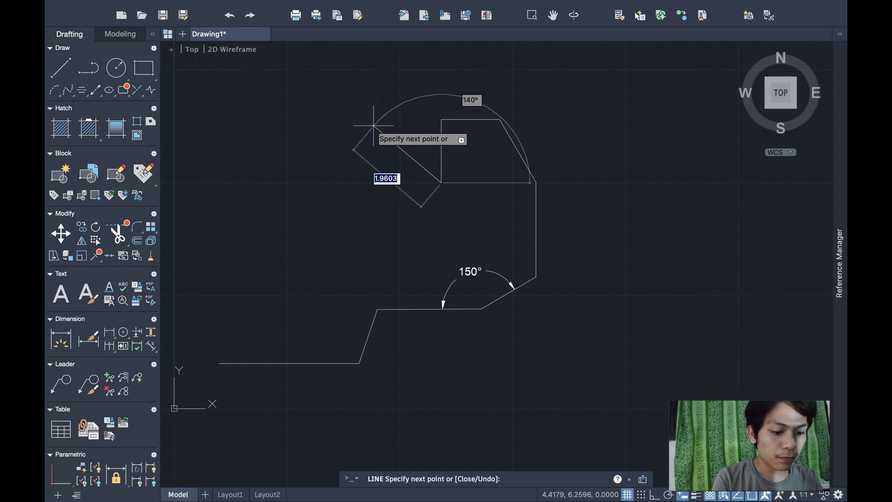
# Step: Continue from the lower end of the short vertical segment with a 2.2-unit segment rising at 135°
pyautogui.write('2.2')
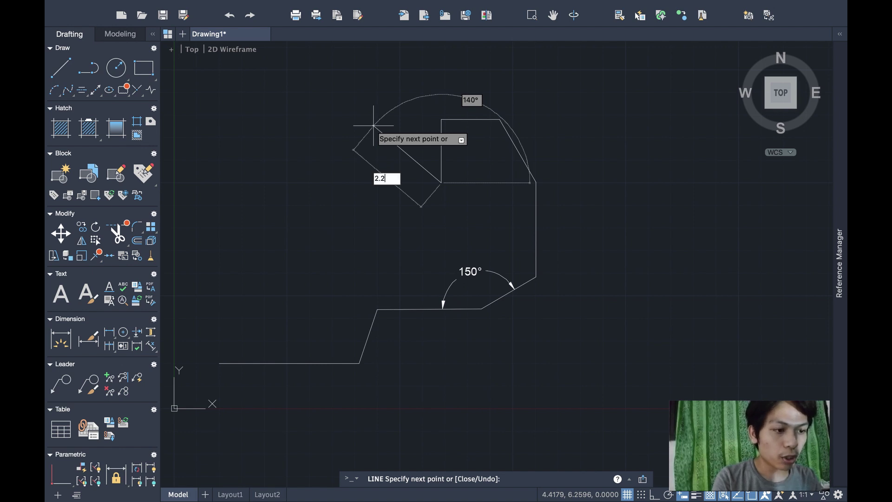
pyautogui.press('Tab')
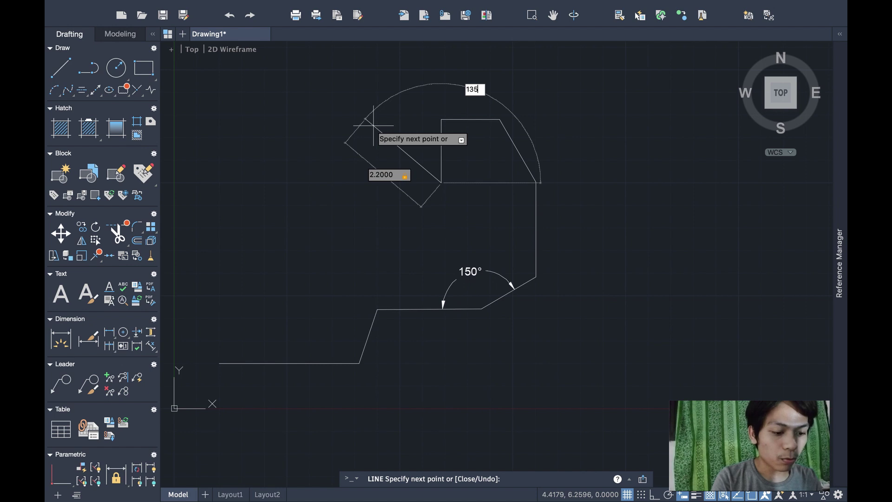
pyautogui.write('135')
pyautogui.press('Return')
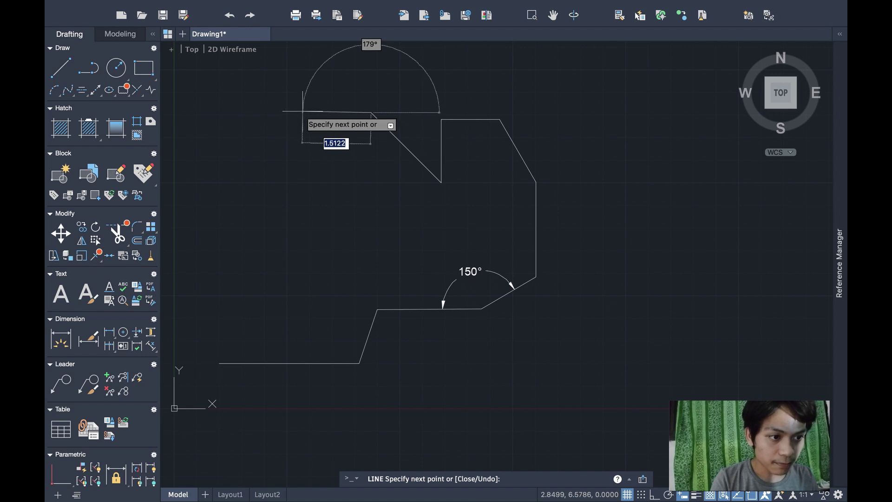
# Step: Continue from the top of the rising 2.2-unit segment with a 1.0-unit horizontal segment at 180°
pyautogui.write('1.')
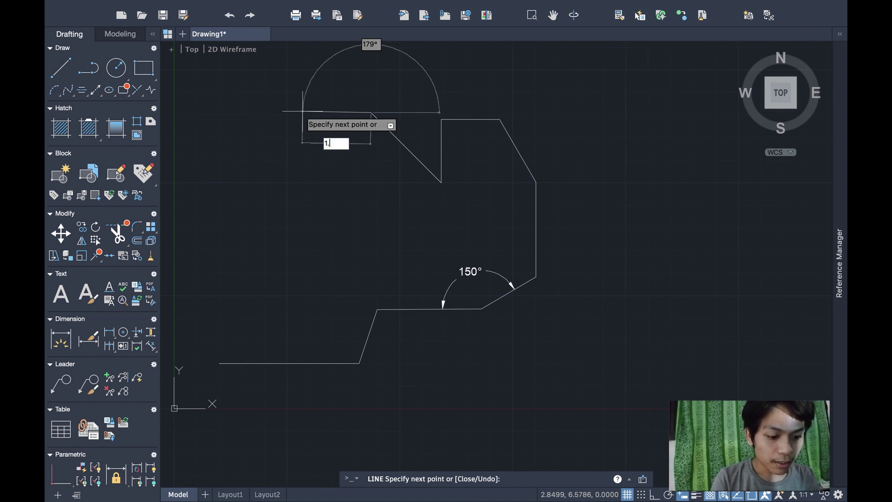
pyautogui.write('0000')
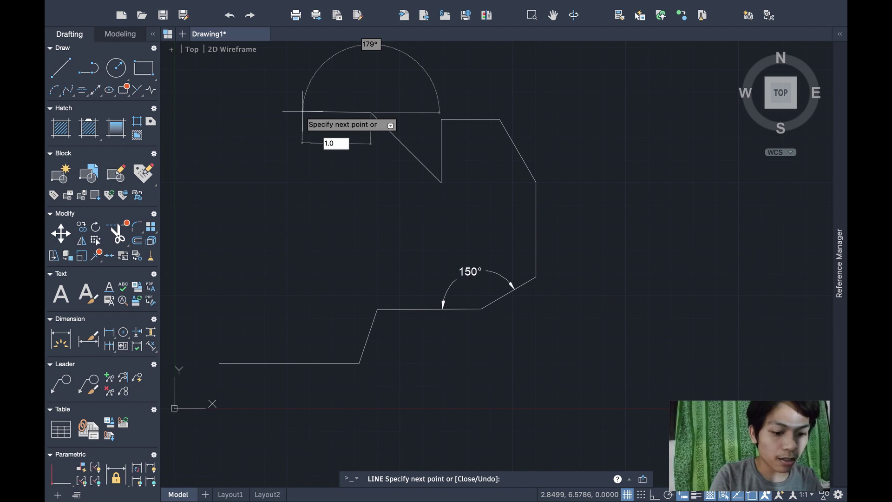
pyautogui.press('Tab')
pyautogui.write('180')
pyautogui.press('Return')
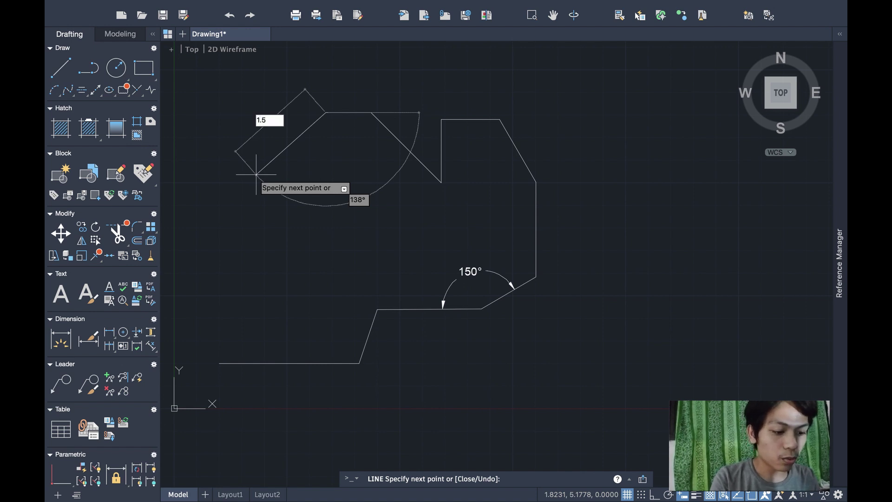
# Step: Add a 1.5-unit segment sloping downward at 135°, followed by a 1.0-unit horizontal segment at 180°
pyautogui.press('Tab')
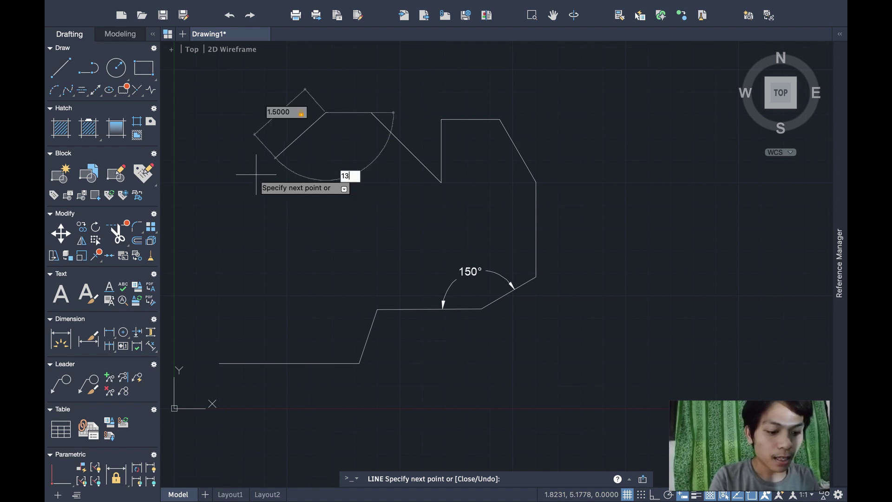
pyautogui.press('Return')
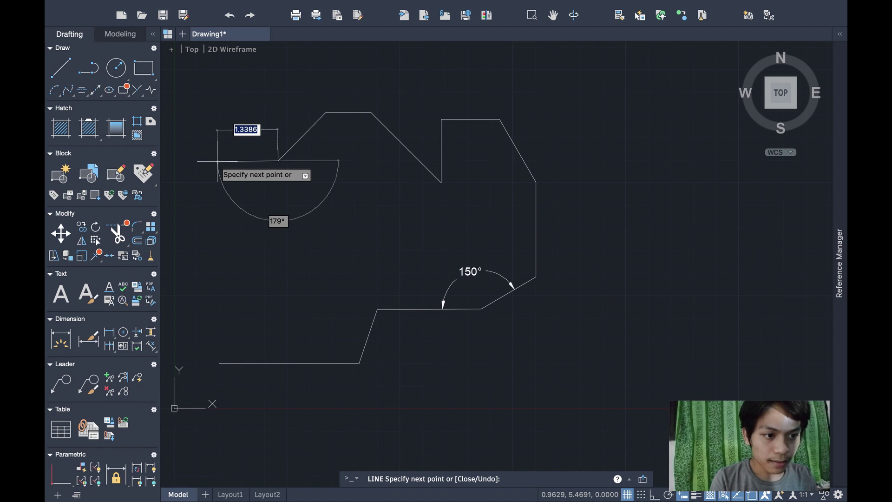
pyautogui.write('1.')
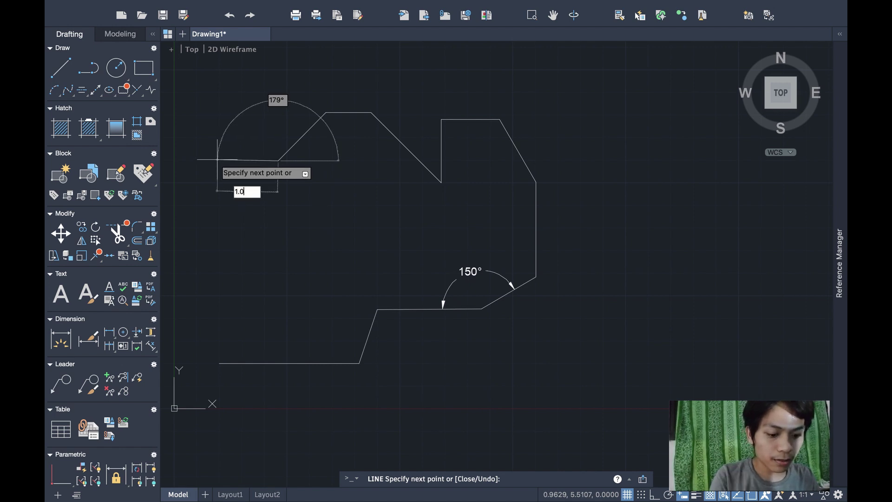
pyautogui.press('Tab')
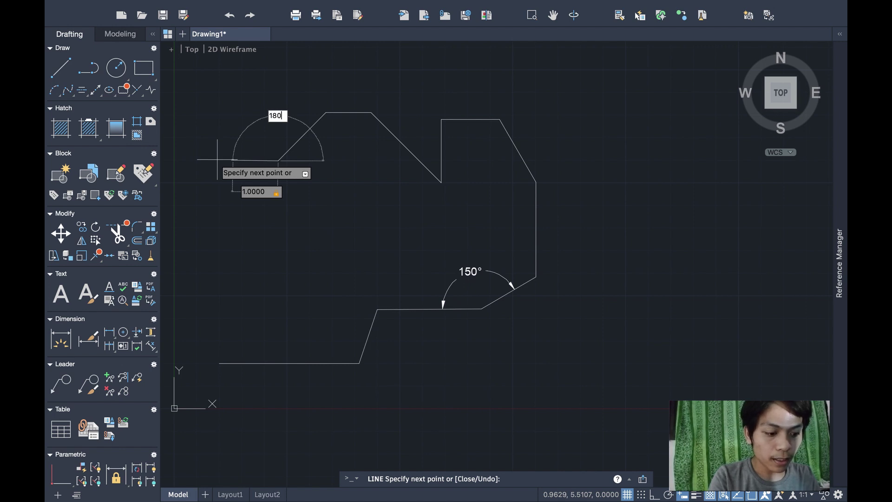
pyautogui.press('Return')
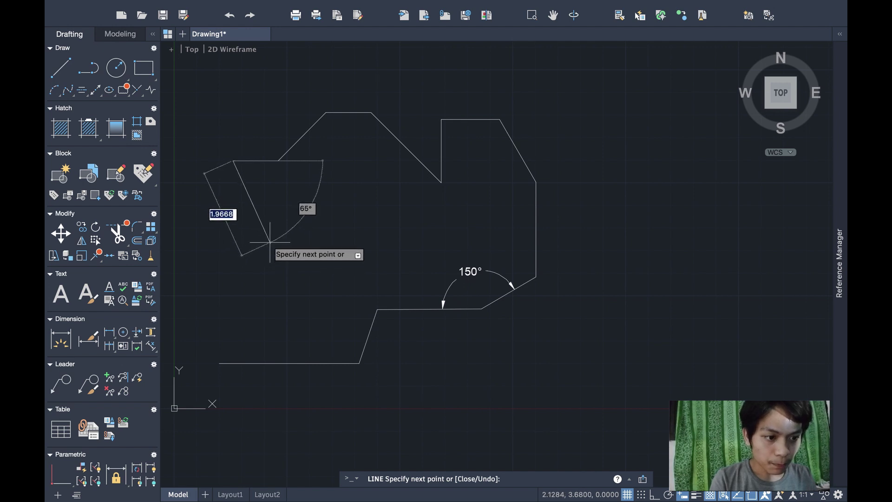
# Step: Add a 2.3-unit segment sloping downward at 60° and close the outline at its starting point, ending the line
pyautogui.write('2.3')
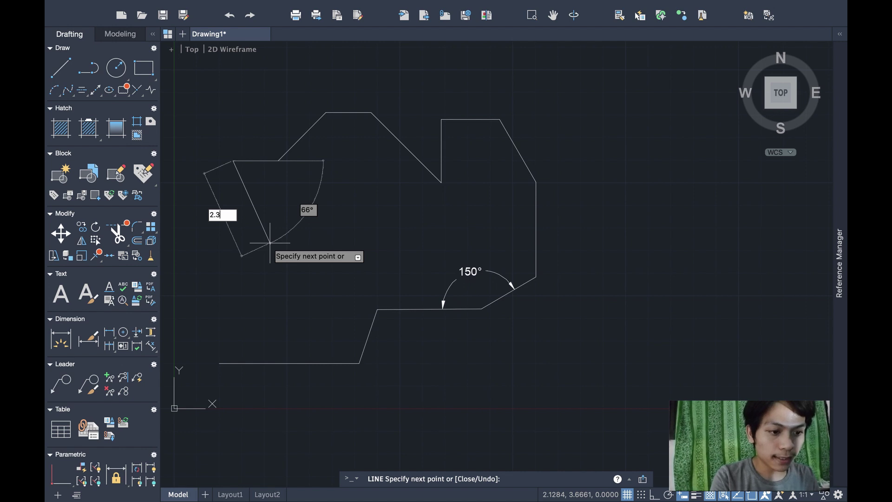
pyautogui.press('Tab')
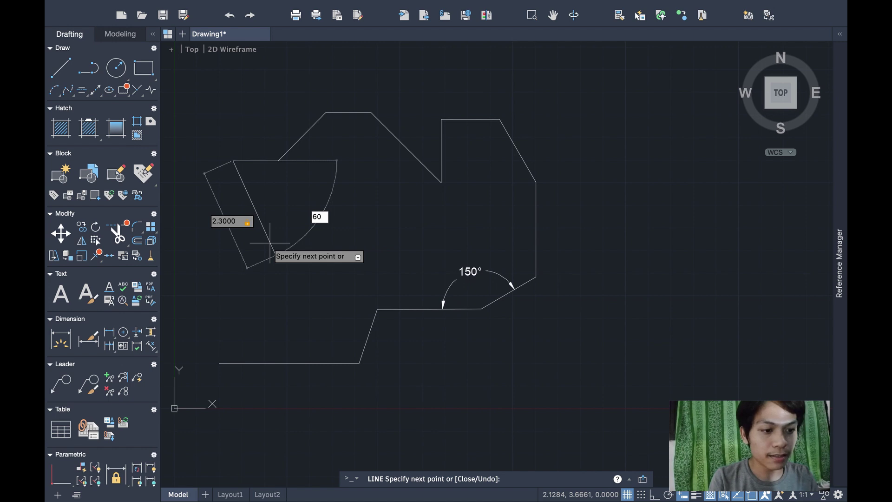
pyautogui.press('Return')
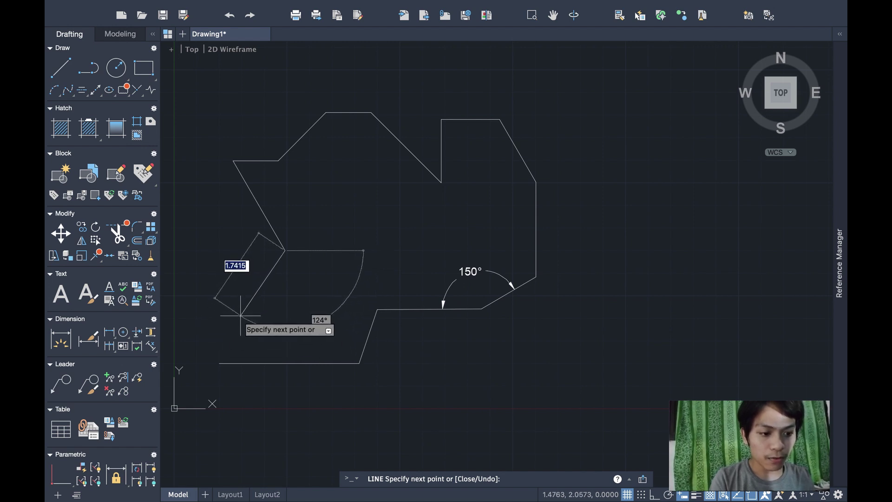
pyautogui.click(219, 363)
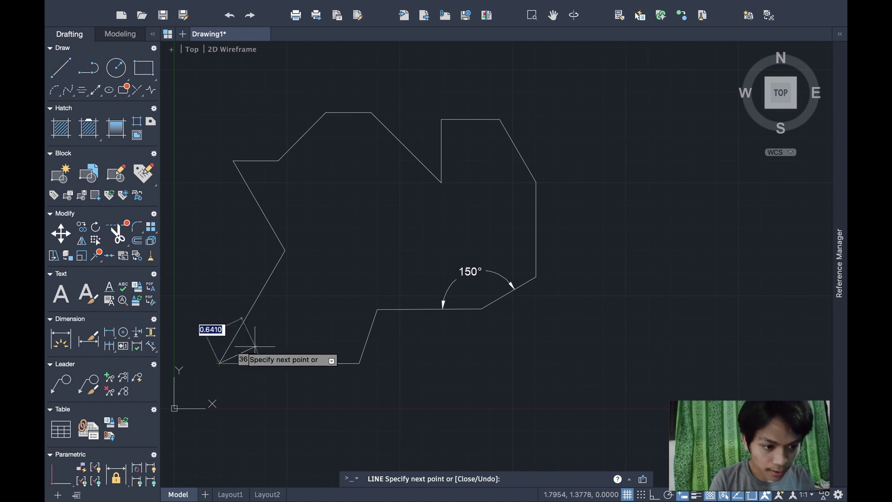
pyautogui.press('Return')
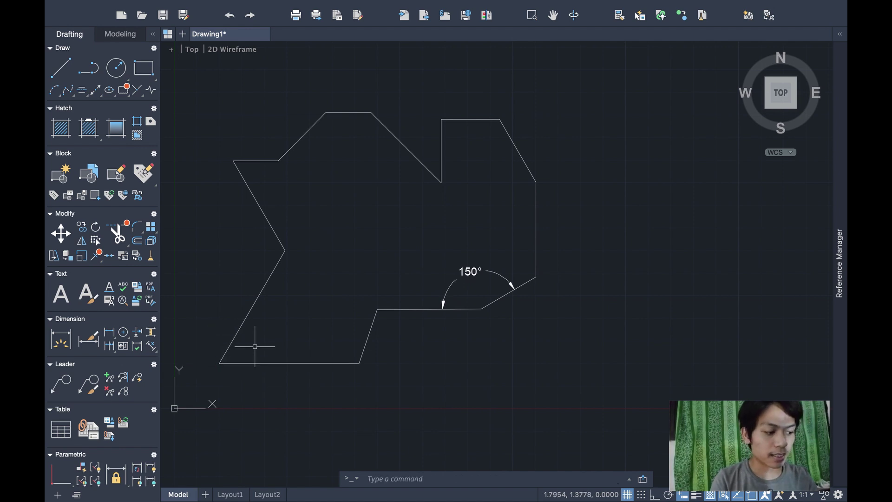
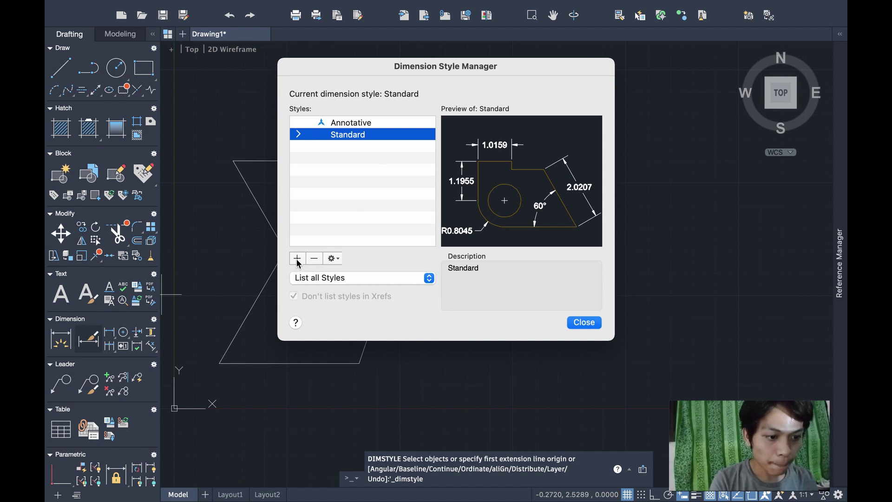
# Step: Create a new dimension style for all dimensions from Standard, keeping the suggested name and setting linear precision to 0.0
pyautogui.click(298, 260)
pyautogui.click(490, 133)
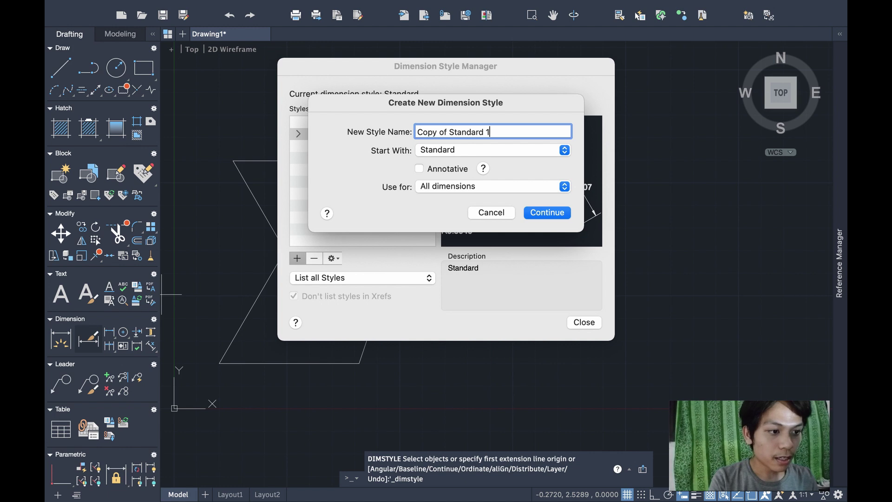
pyautogui.click(547, 213)
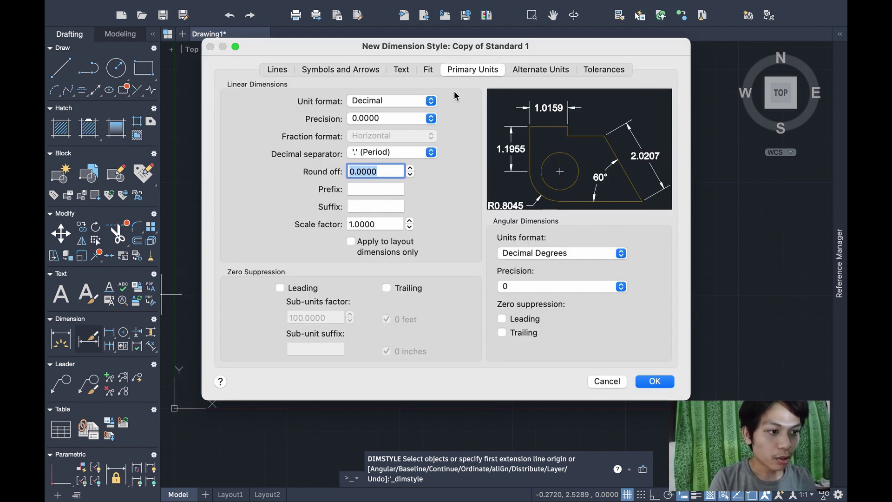
pyautogui.click(431, 119)
pyautogui.click(407, 80)
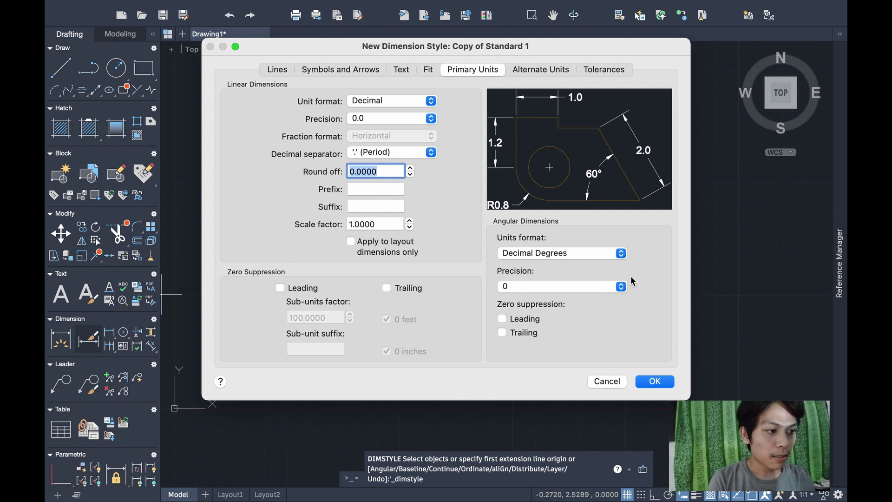
pyautogui.click(653, 382)
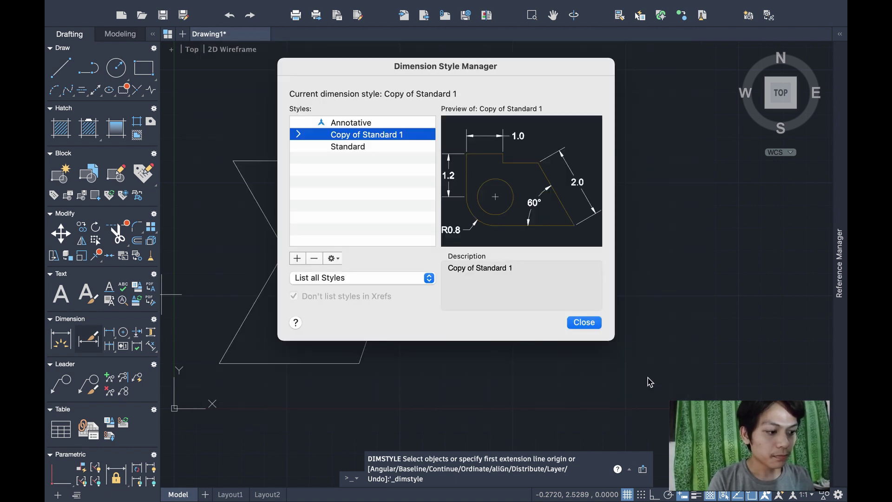
pyautogui.click(584, 322)
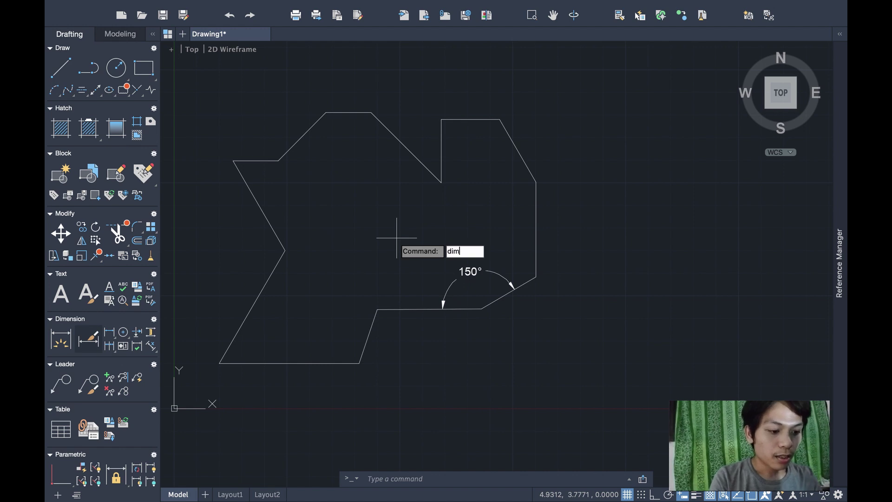
# Step: Dimension the length of the horizontal segment below the 150° angle, placing the dimension line beneath it
pyautogui.press('Return')
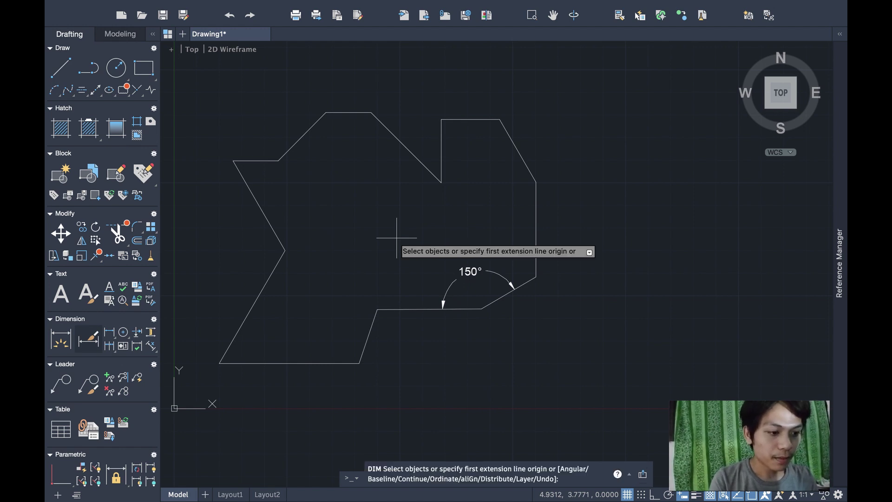
pyautogui.click(377, 309)
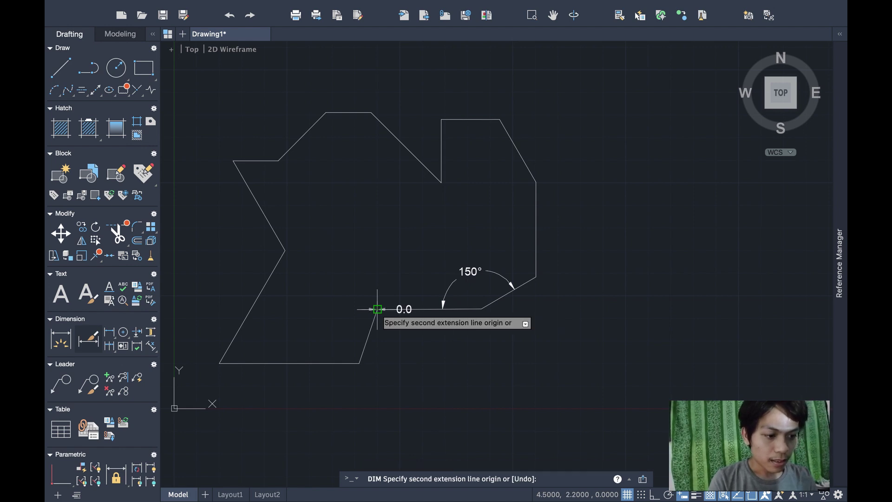
pyautogui.click(481, 309)
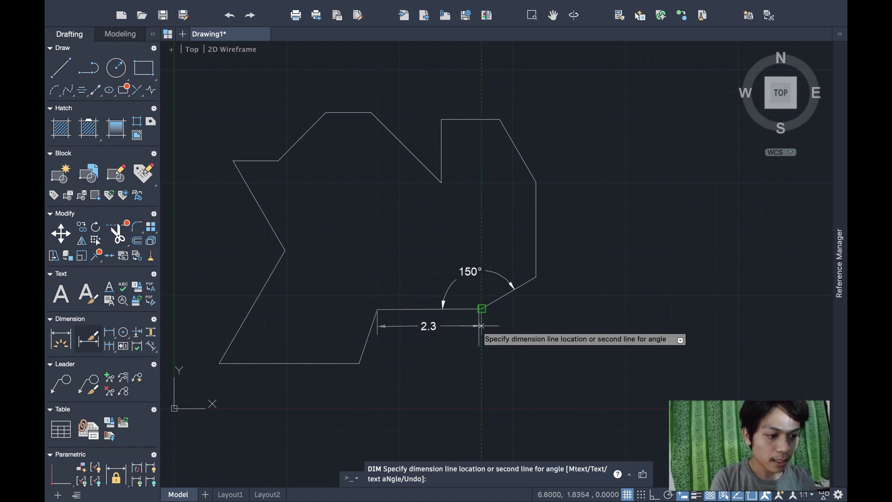
pyautogui.click(481, 326)
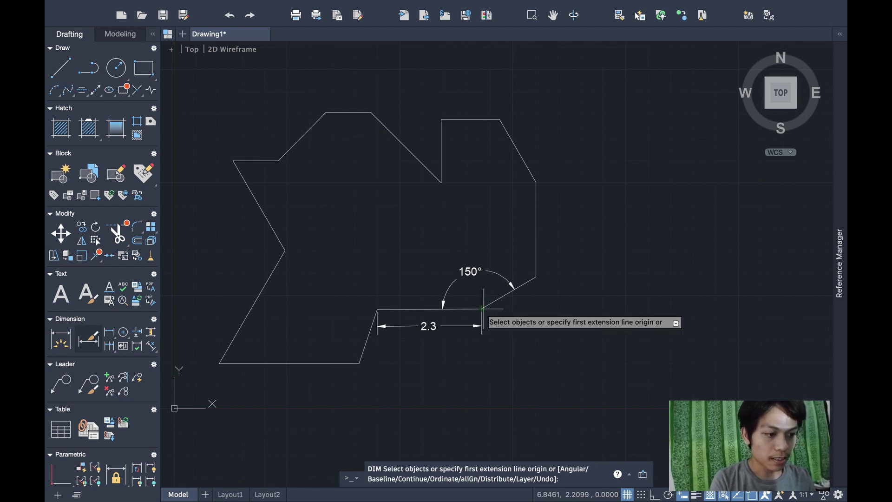
# Step: Dimension the adjoining slanted segment's aligned length and the long vertical line's height, placing both dimensions outside the outline
pyautogui.click(482, 308)
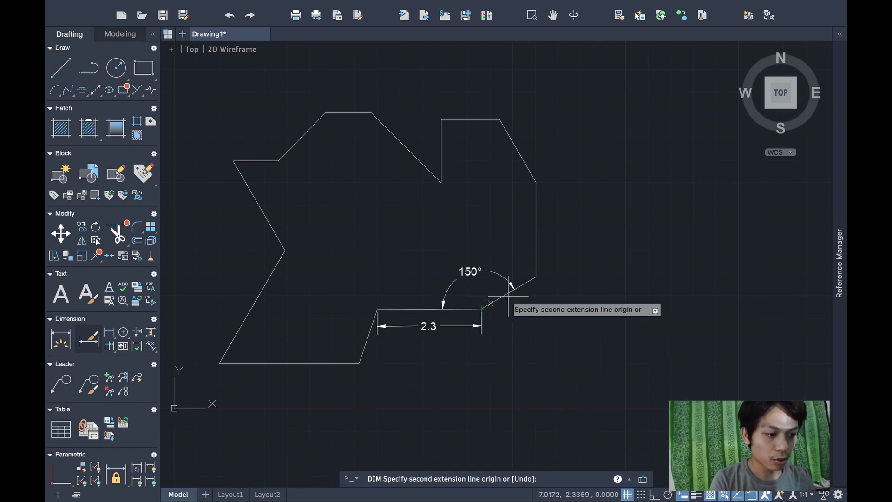
pyautogui.click(535, 276)
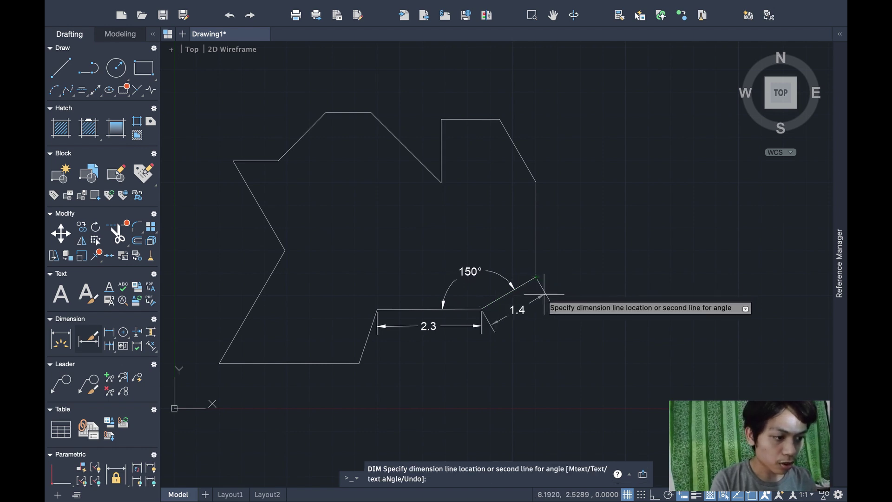
pyautogui.click(544, 291)
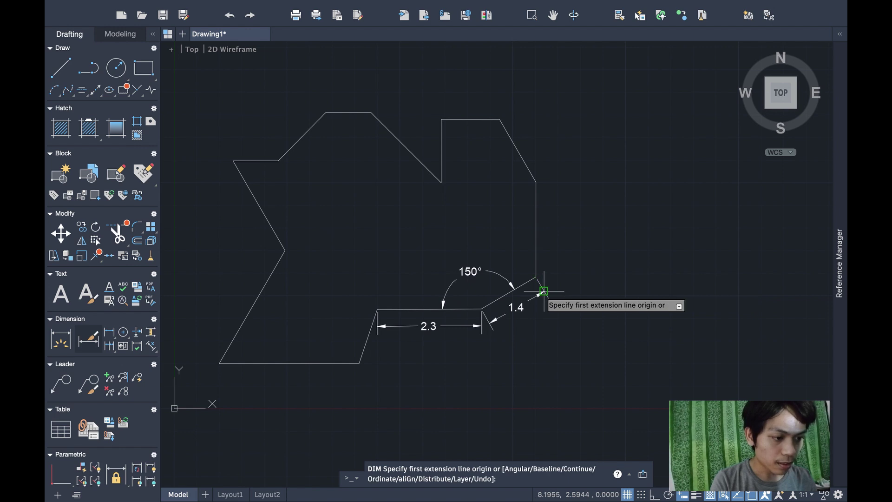
pyautogui.click(535, 276)
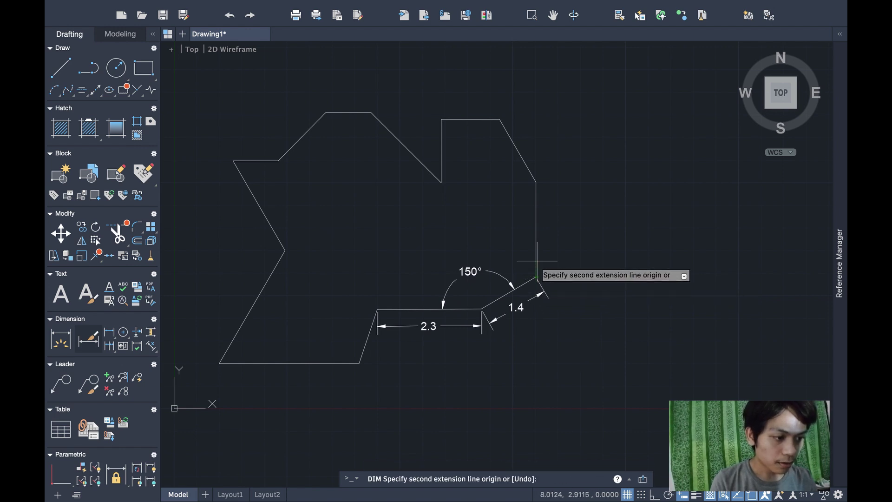
pyautogui.click(536, 182)
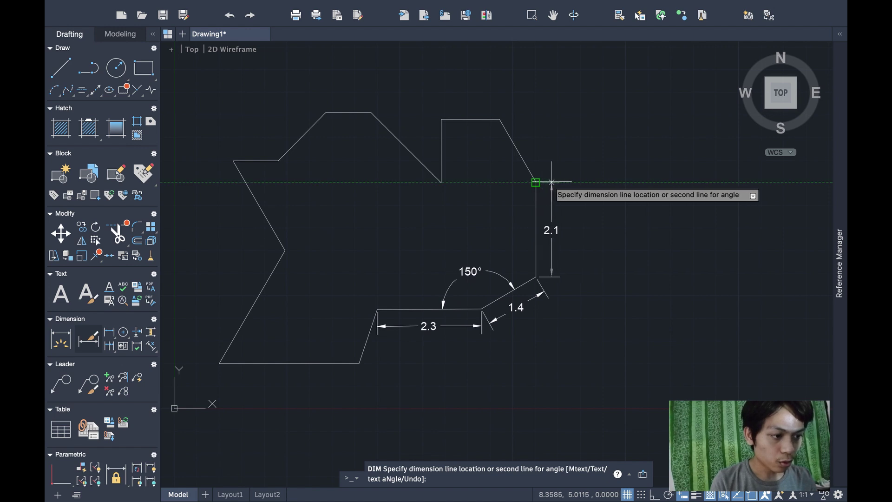
pyautogui.click(552, 182)
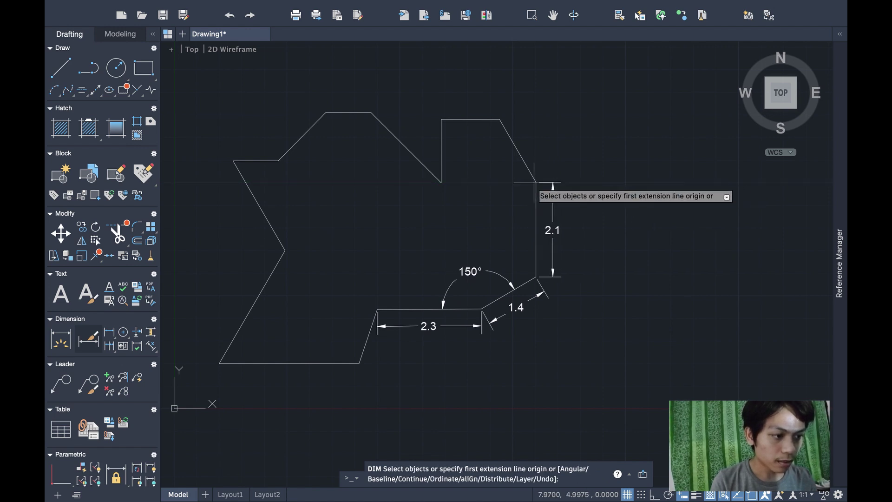
# Step: Dimension the slanted segment above the long vertical line and the adjoining top horizontal segment, placing both dimensions outside the outline
pyautogui.click(499, 119)
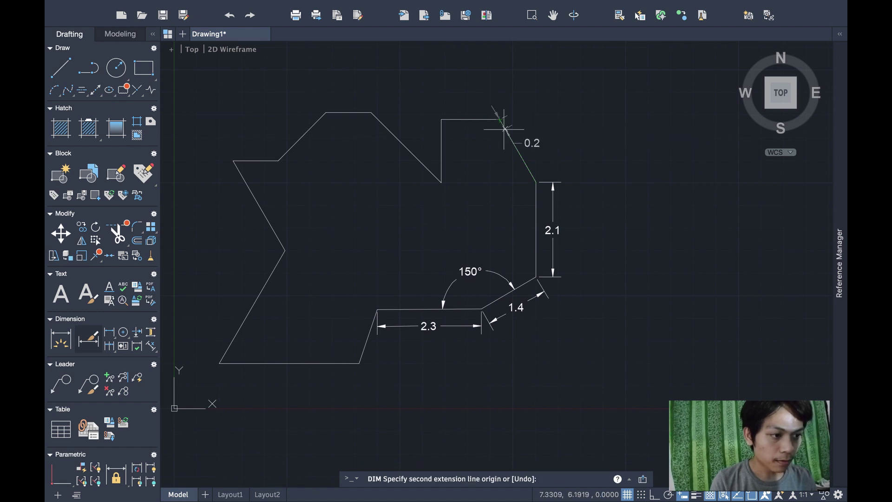
pyautogui.click(535, 183)
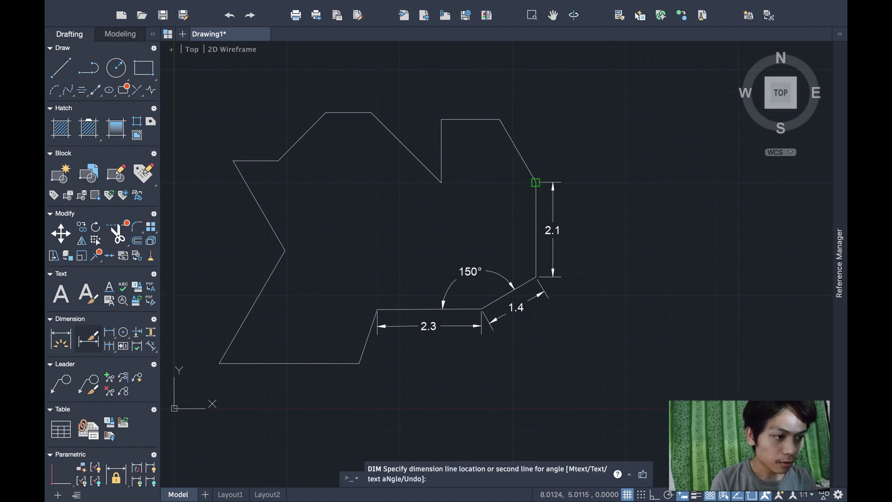
pyautogui.click(550, 171)
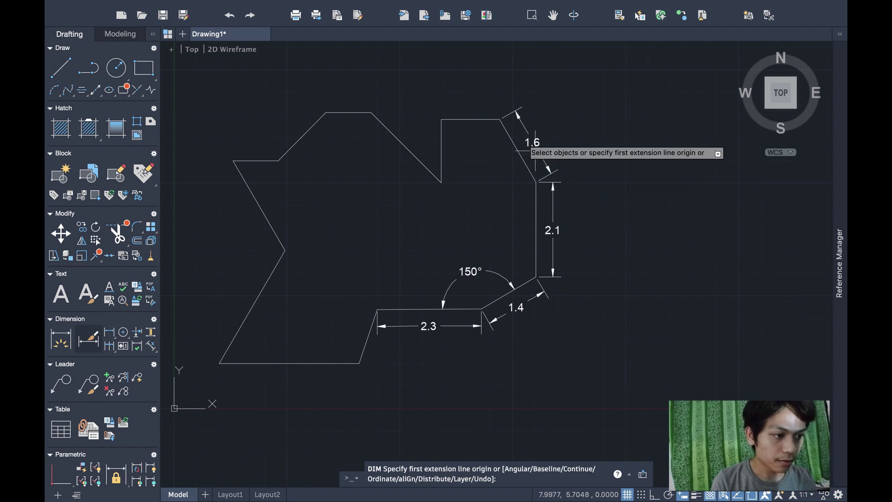
pyautogui.click(499, 120)
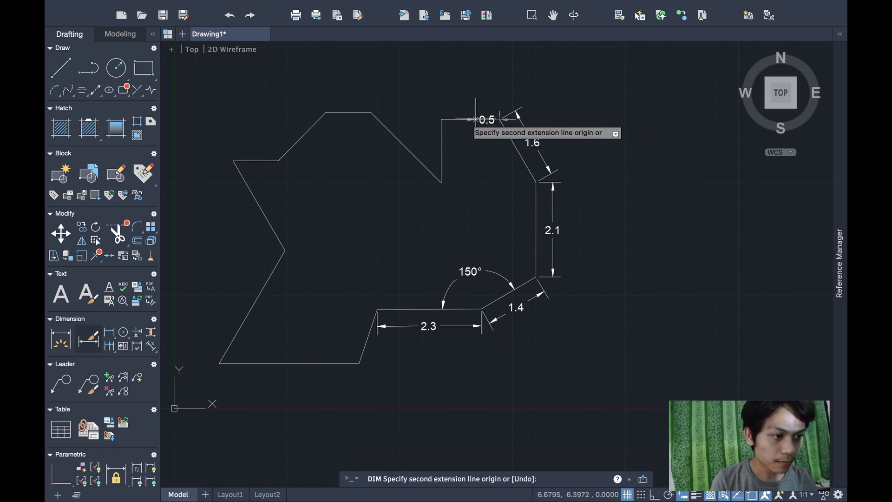
pyautogui.click(441, 119)
pyautogui.click(442, 104)
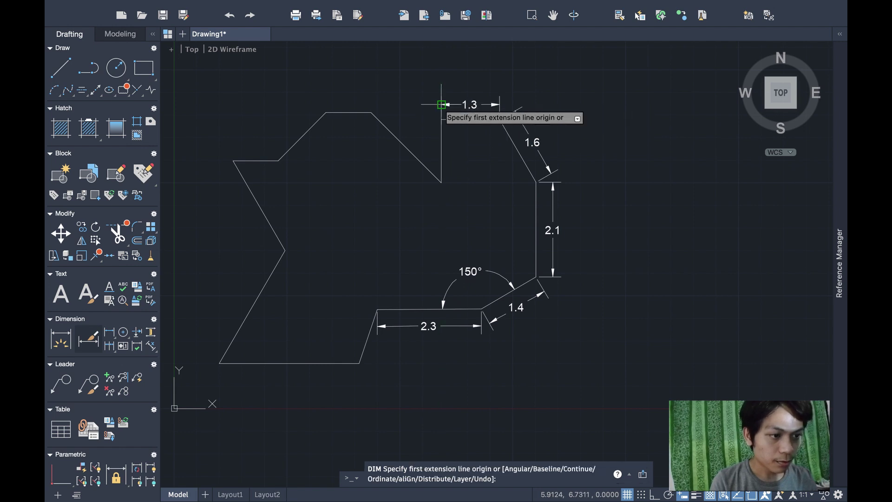
# Step: Dimension the V-notch's vertical side and its slanted side, placing both dimensions inside the outline
pyautogui.click(441, 119)
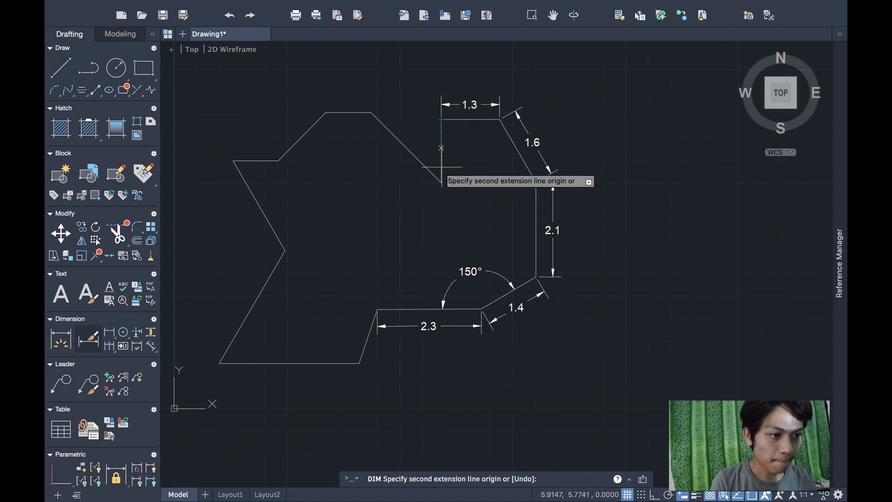
pyautogui.click(441, 182)
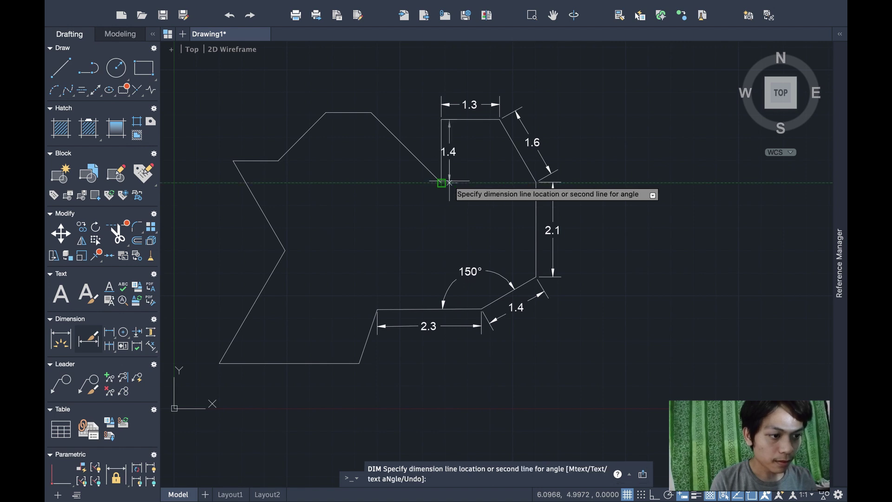
pyautogui.click(454, 182)
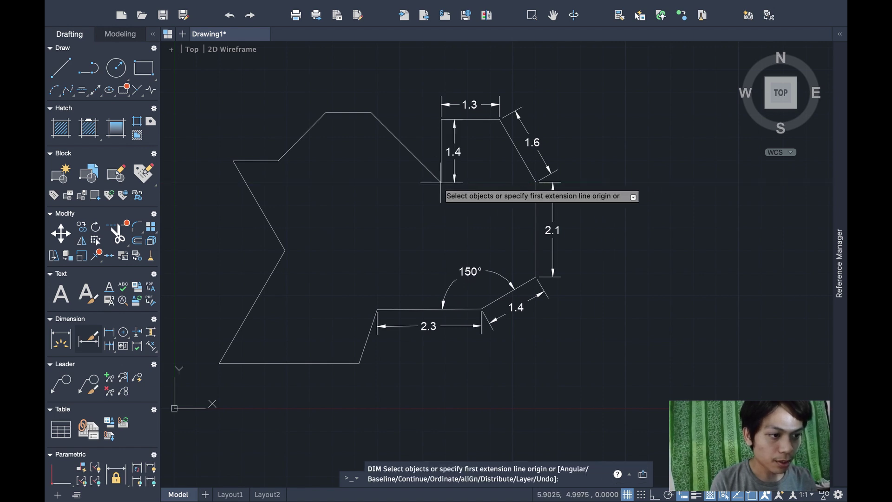
pyautogui.click(441, 182)
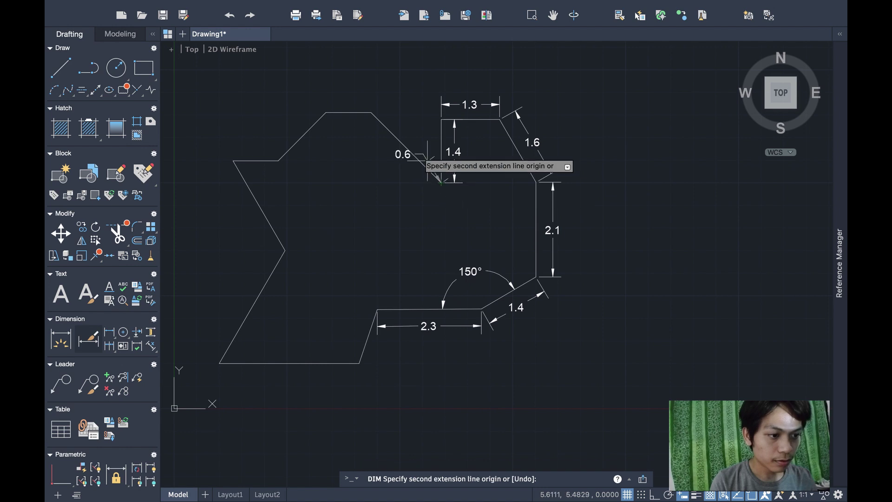
pyautogui.click(371, 113)
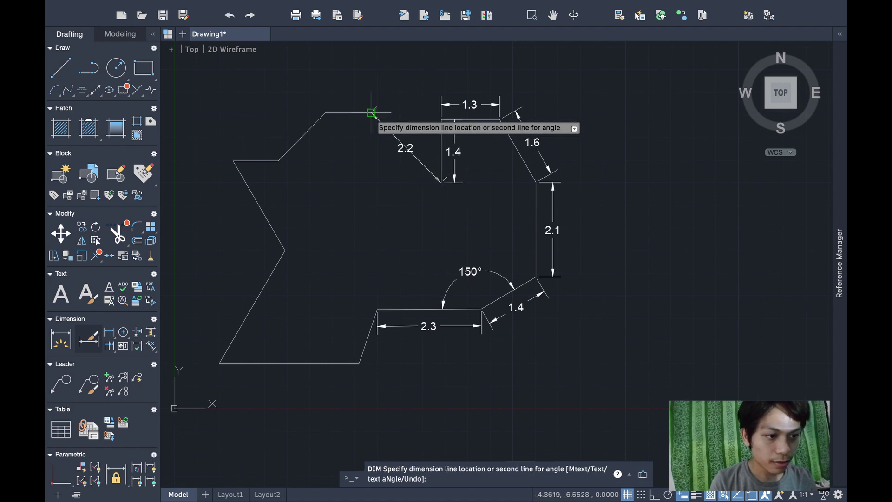
pyautogui.click(367, 128)
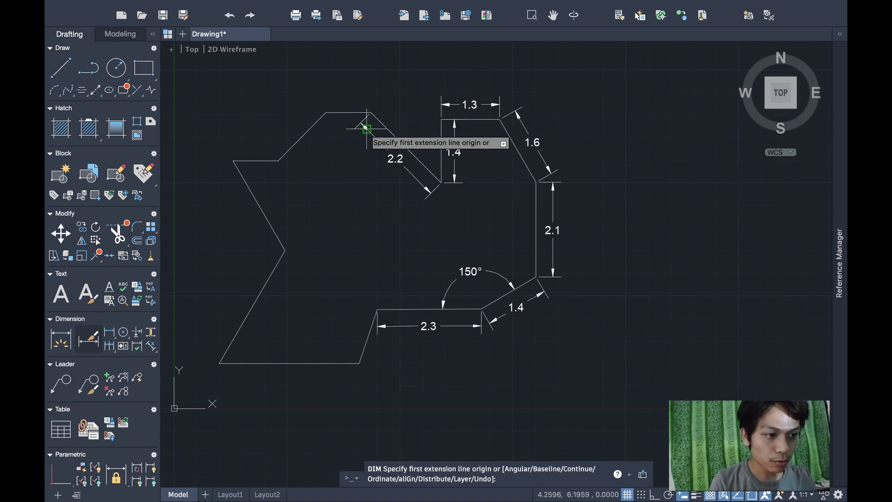
# Step: Dimension the horizontal segment atop the other peak above the outline, and the adjoining downward slanted segment inside it
pyautogui.click(371, 113)
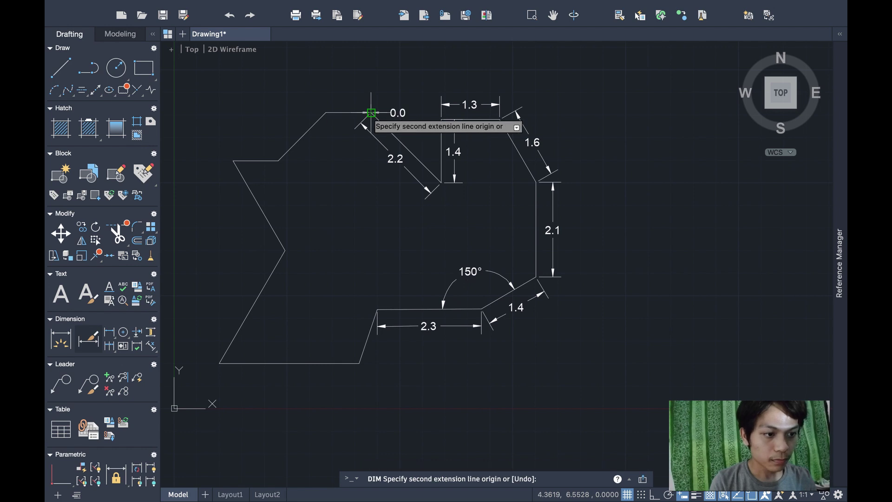
pyautogui.click(325, 113)
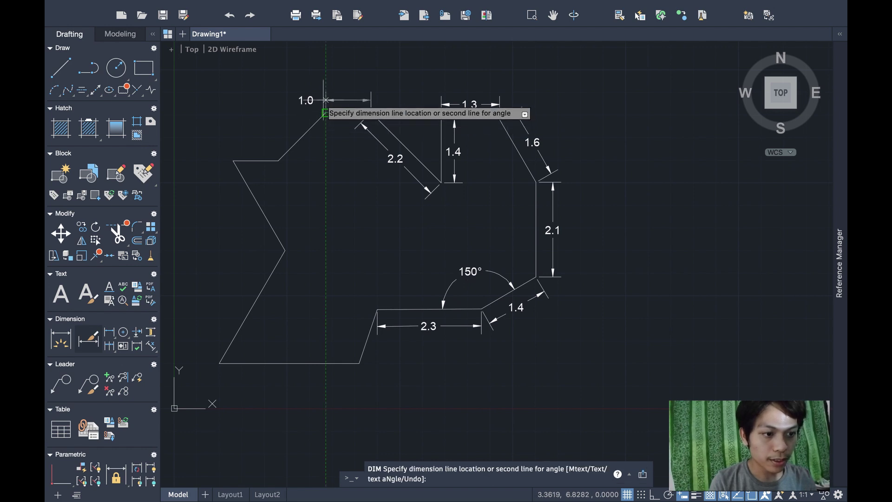
pyautogui.click(325, 99)
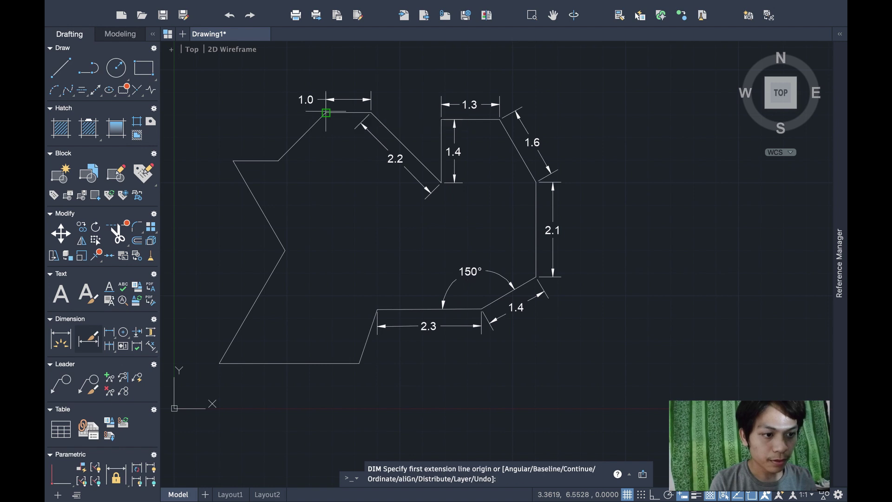
pyautogui.click(326, 113)
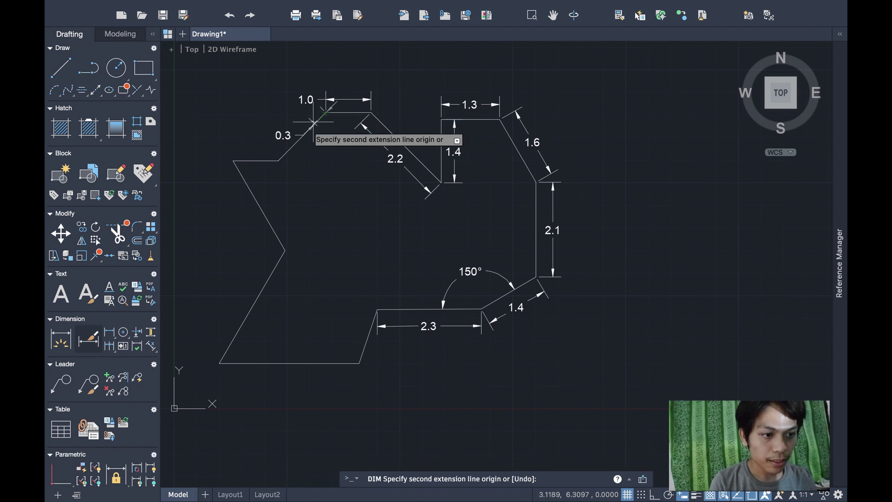
pyautogui.click(278, 160)
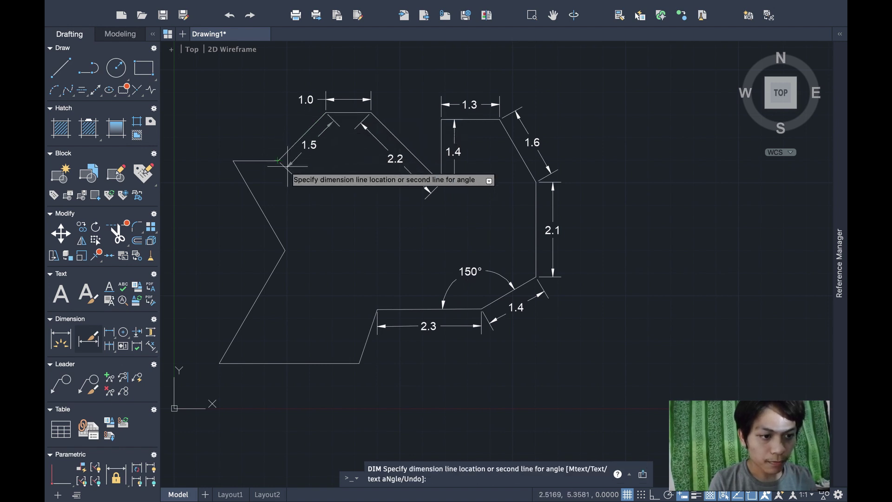
pyautogui.click(288, 170)
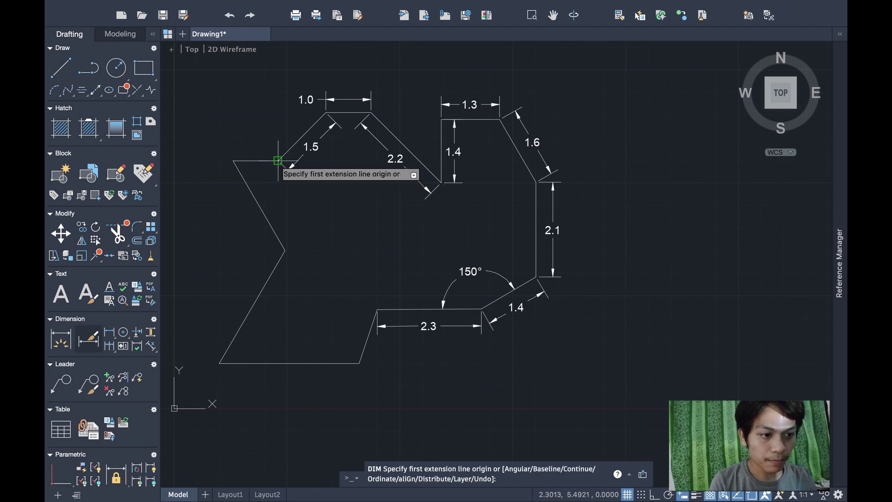
# Step: Dimension the lower short horizontal segment and the slanted segment descending from its outer end, both outside the outline, and end dimensioning
pyautogui.click(278, 160)
pyautogui.click(234, 158)
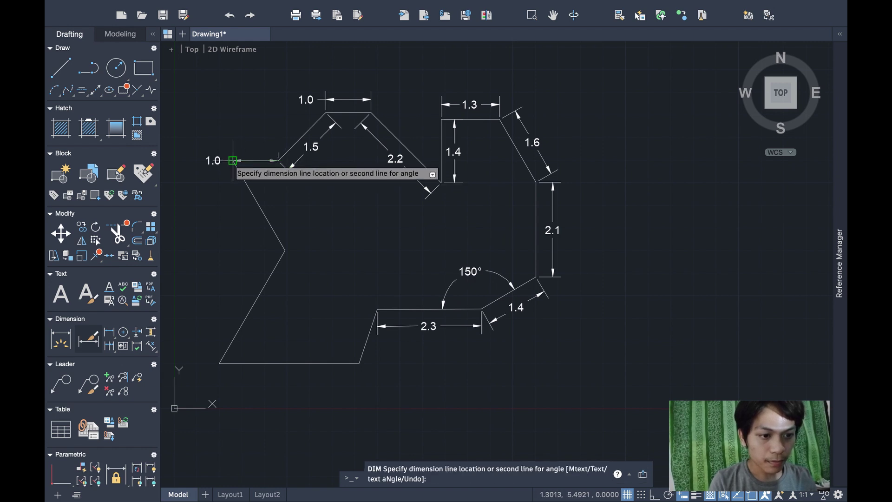
pyautogui.click(232, 146)
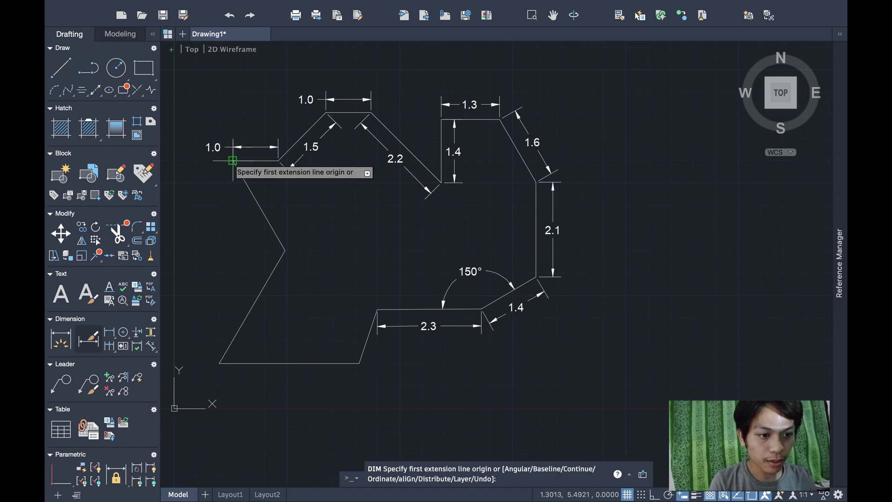
pyautogui.click(233, 159)
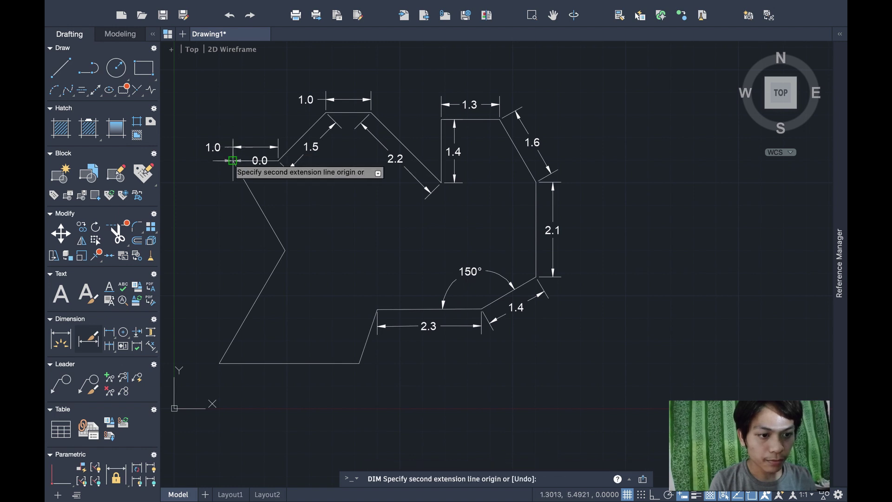
pyautogui.click(285, 251)
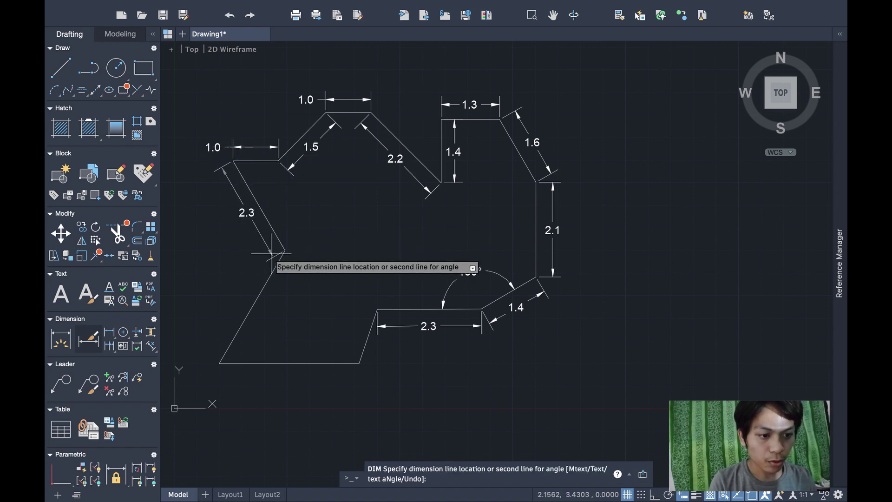
pyautogui.click(269, 255)
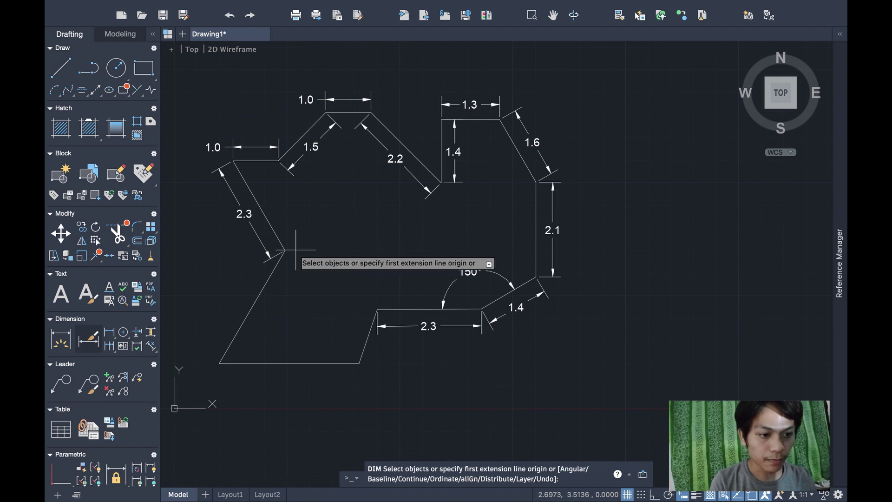
pyautogui.press('Escape')
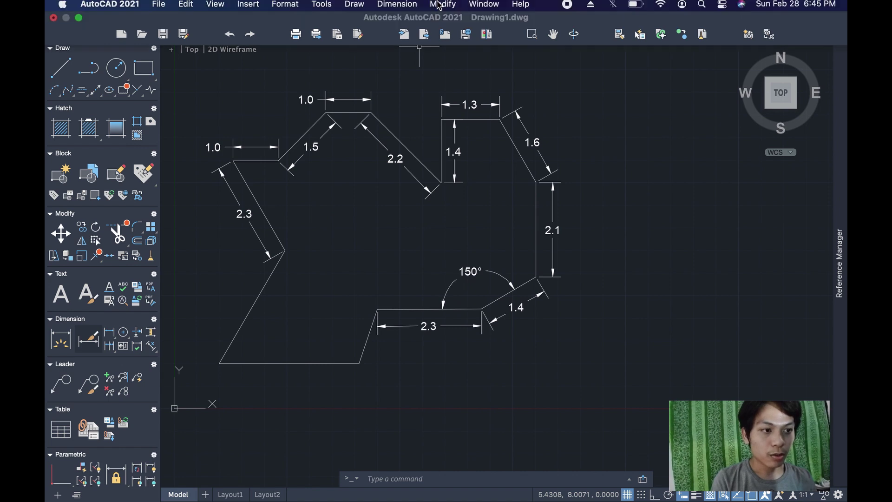
# Step: Add an angular dimension between the long vertical line and the slanted segment above it, placing the arc inside the outline
pyautogui.click(397, 8)
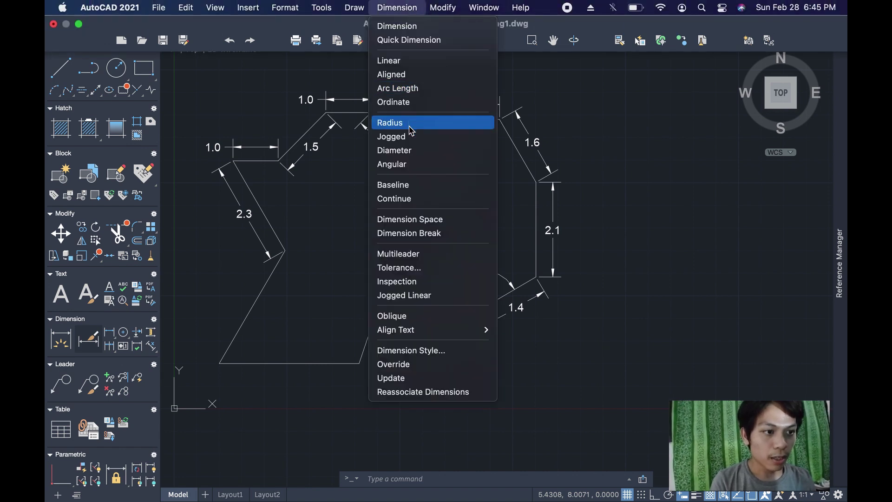
pyautogui.click(410, 164)
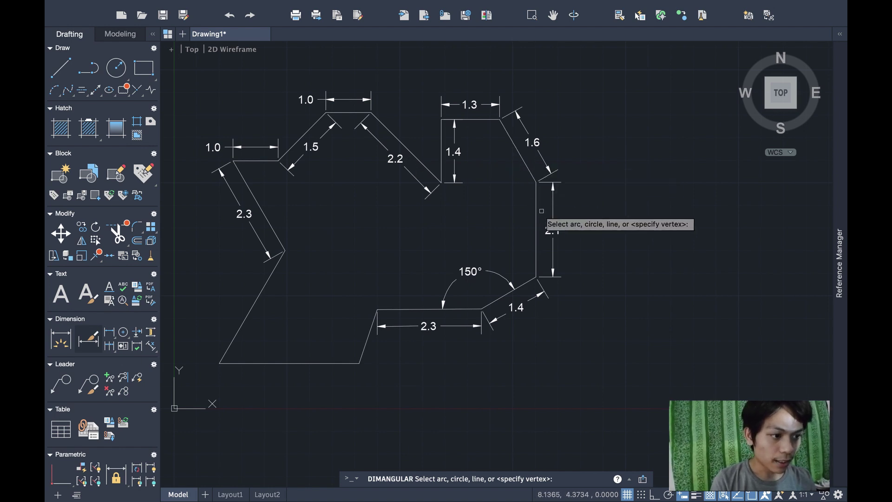
pyautogui.click(526, 165)
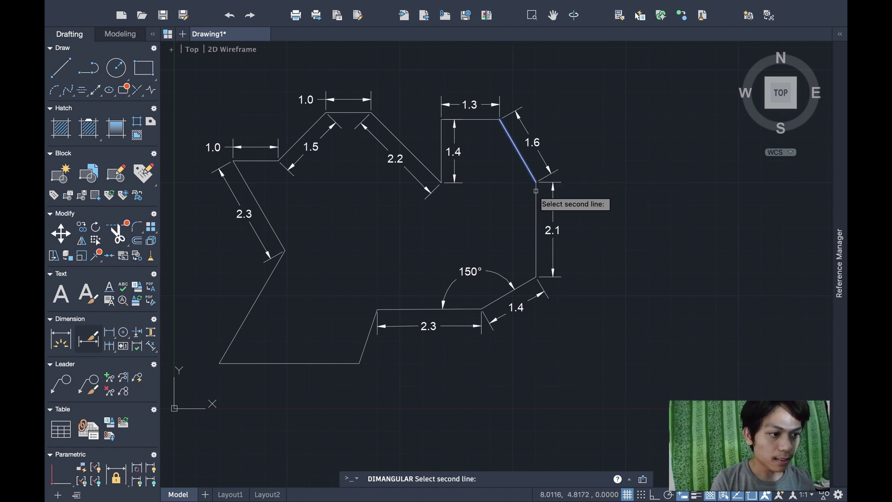
pyautogui.click(537, 195)
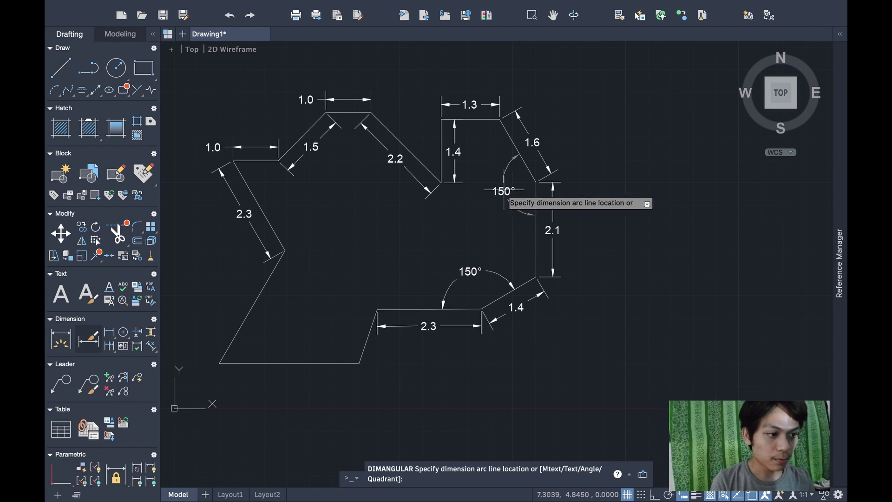
pyautogui.click(502, 197)
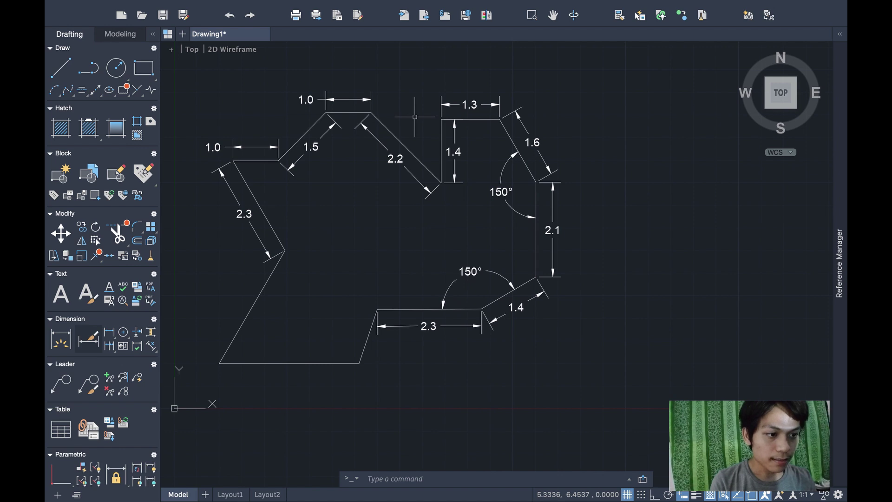
# Step: Add an angular dimension between the V-notch's vertical and slanted sides, placing the arc across the notch's opening
pyautogui.write('mangu')
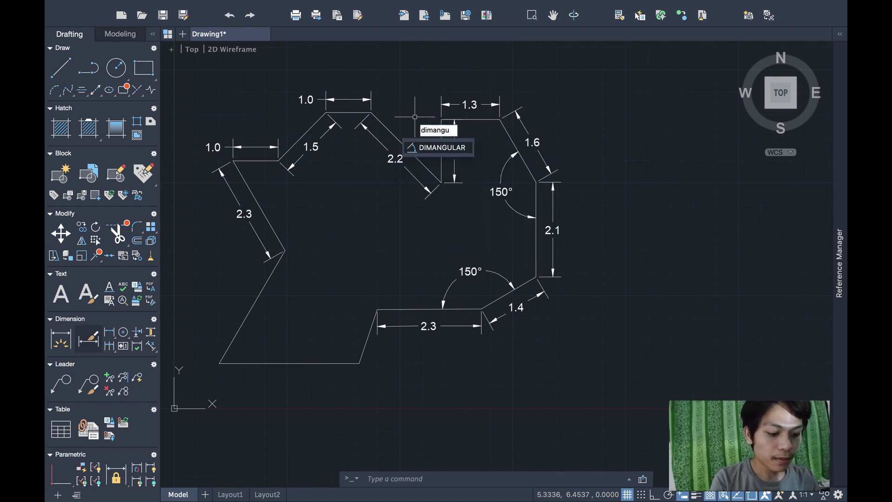
pyautogui.press('Return')
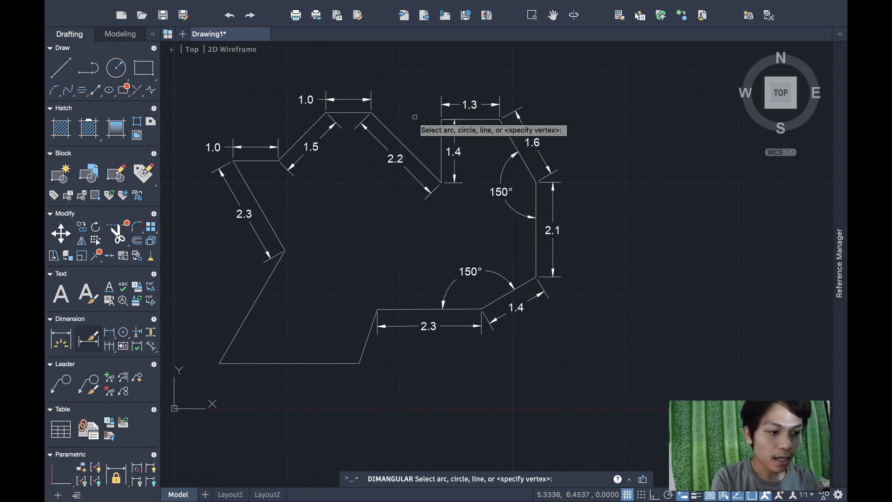
pyautogui.click(441, 126)
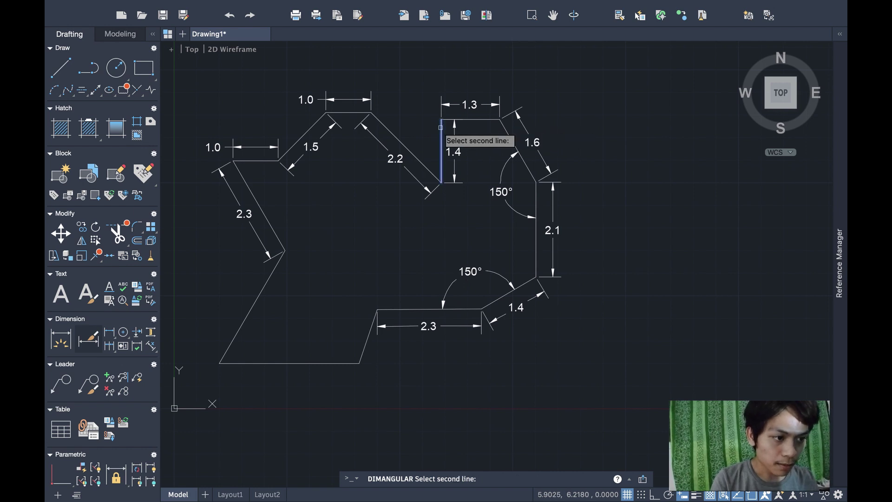
pyautogui.click(396, 137)
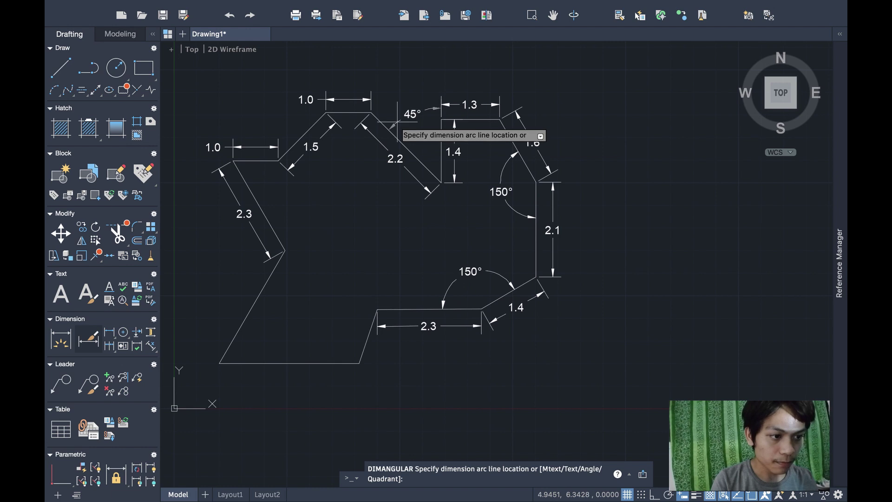
pyautogui.click(398, 122)
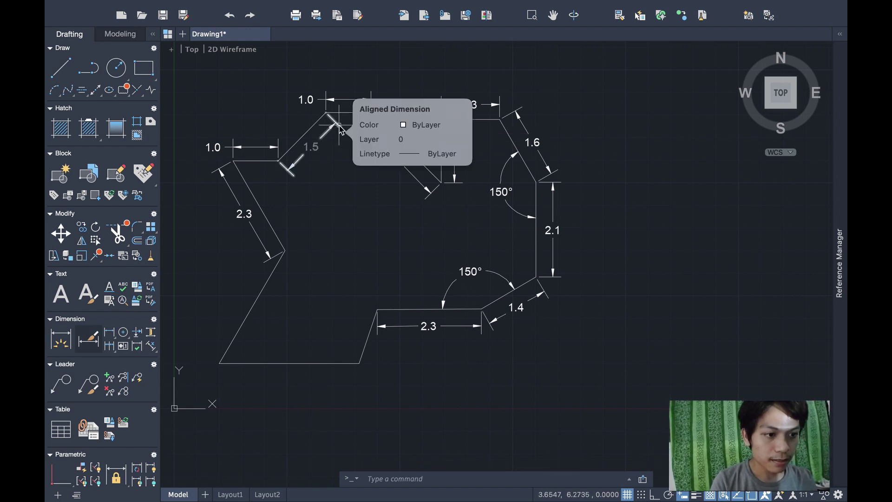
# Step: Add an angular dimension between the horizontal segment atop the 1.5 slanted segment and that slanted segment, placing the arc outside the outline
pyautogui.write('di')
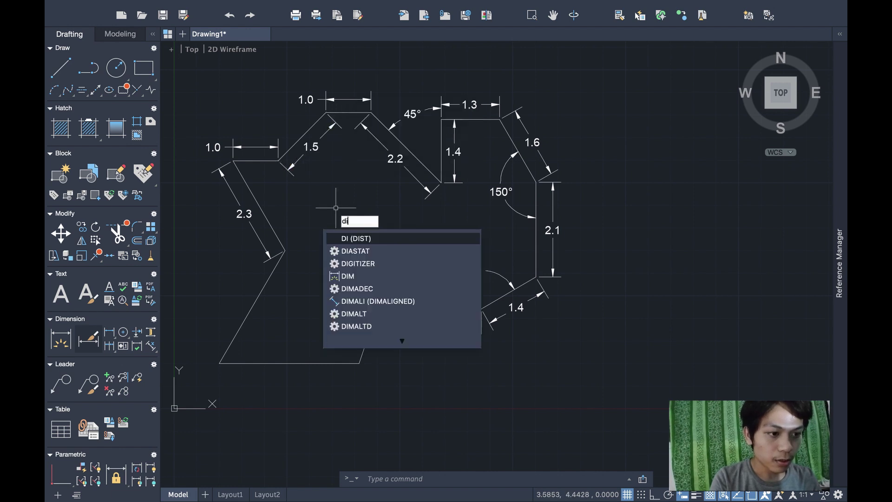
pyautogui.write('mangul')
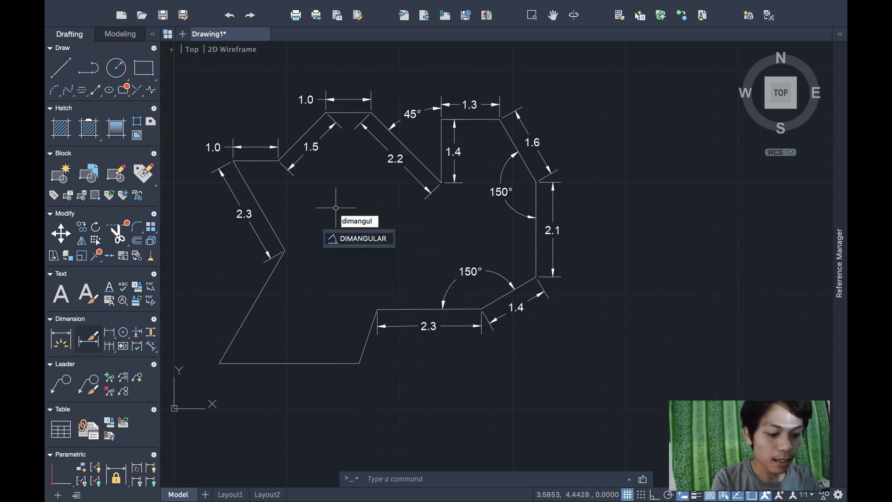
pyautogui.press('Return')
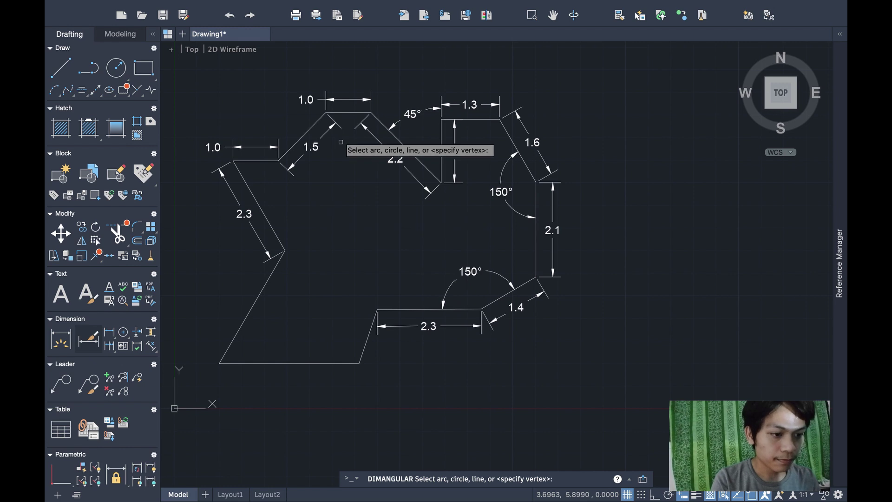
pyautogui.click(344, 113)
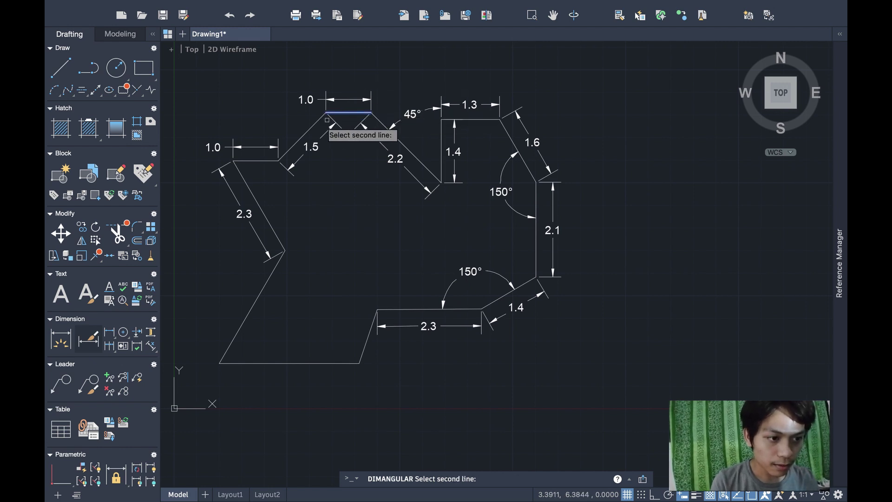
pyautogui.click(308, 129)
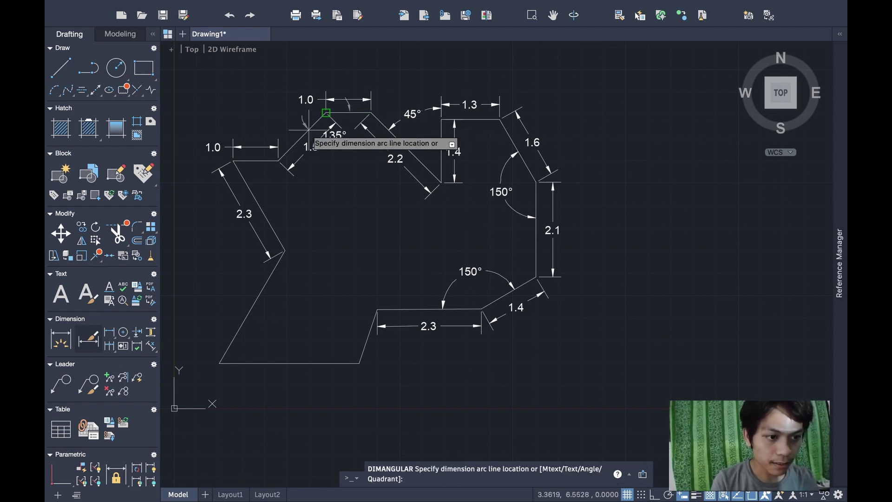
pyautogui.click(278, 128)
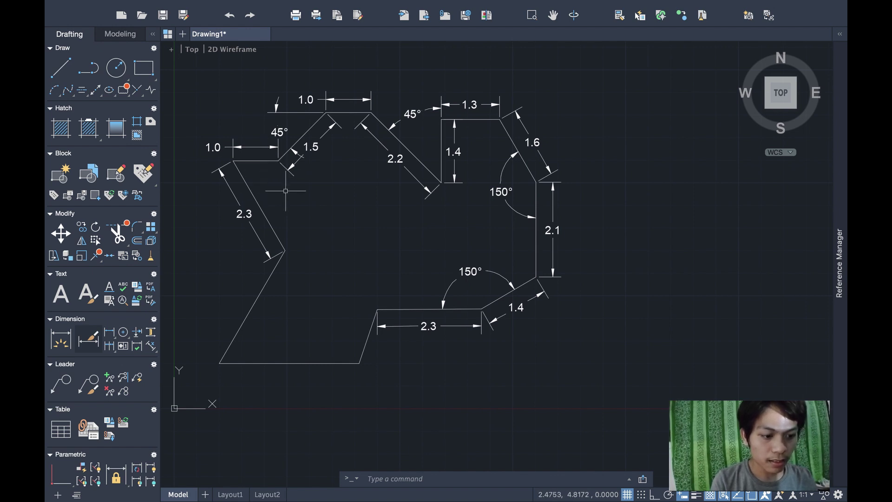
# Step: Add an angular dimension between the lower short horizontal segment and the slanted segment descending from its outer end, placing the arc inside the outline
pyautogui.write('dimangular')
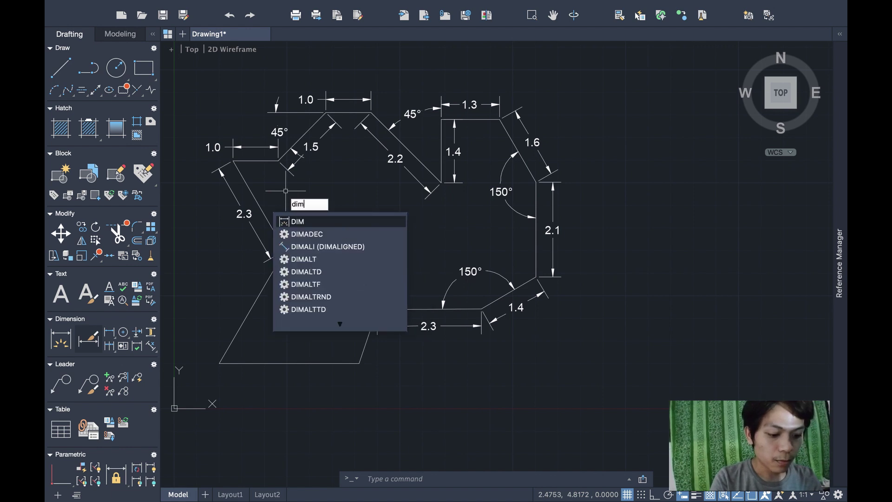
pyautogui.press('Return')
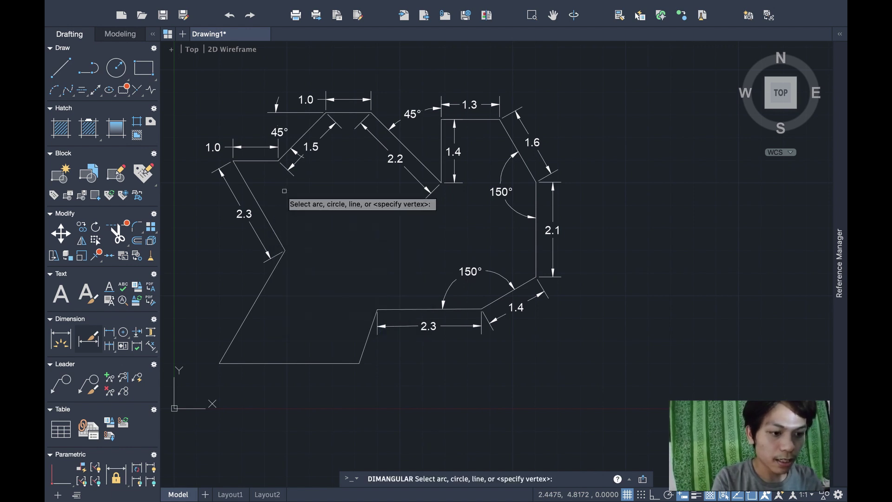
pyautogui.click(269, 161)
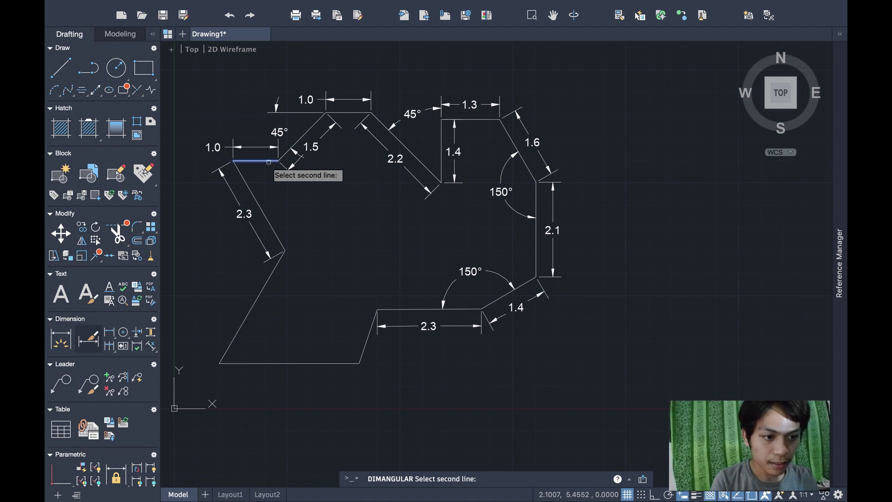
pyautogui.click(250, 190)
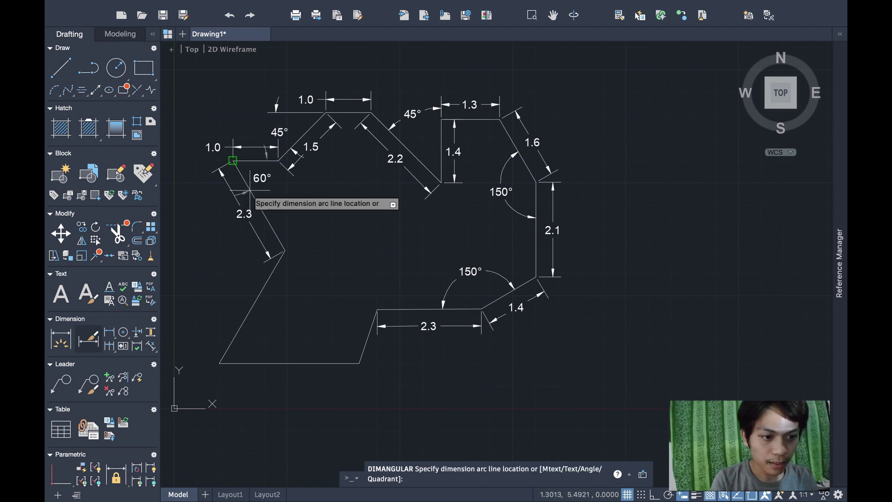
pyautogui.click(268, 197)
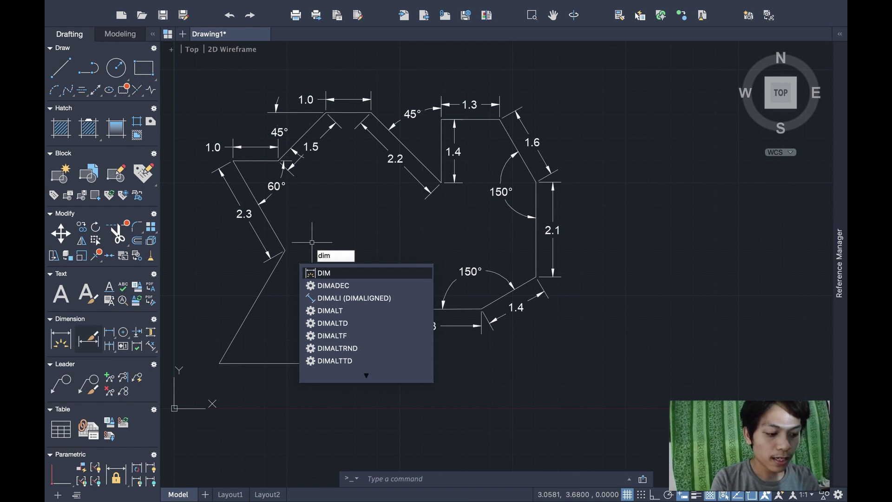
# Step: Add an angular dimension between the two slanted segments meeting at the inward vertex below the 2.3 slanted side, placing the arc inside the outline
pyautogui.write('angular')
pyautogui.press('Return')
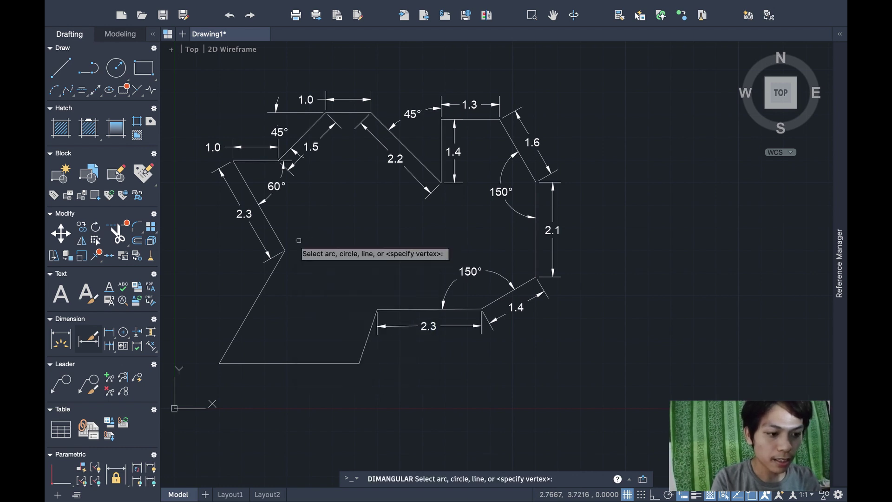
pyautogui.click(280, 238)
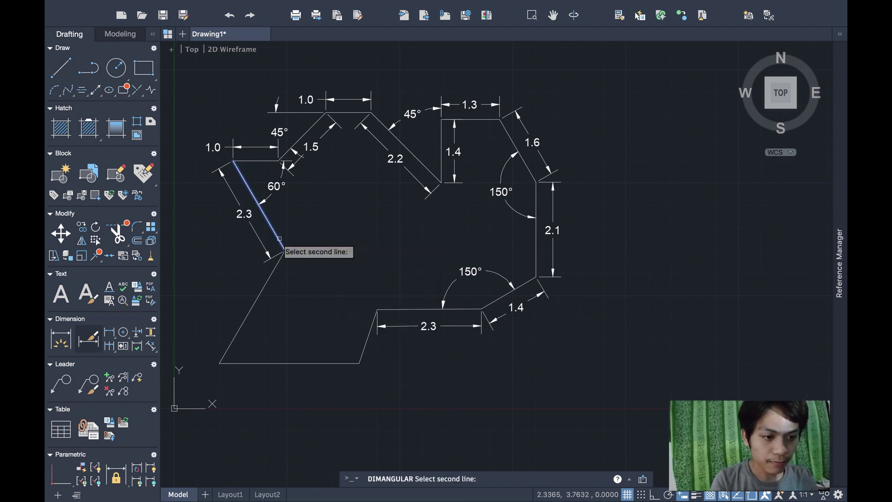
pyautogui.click(277, 269)
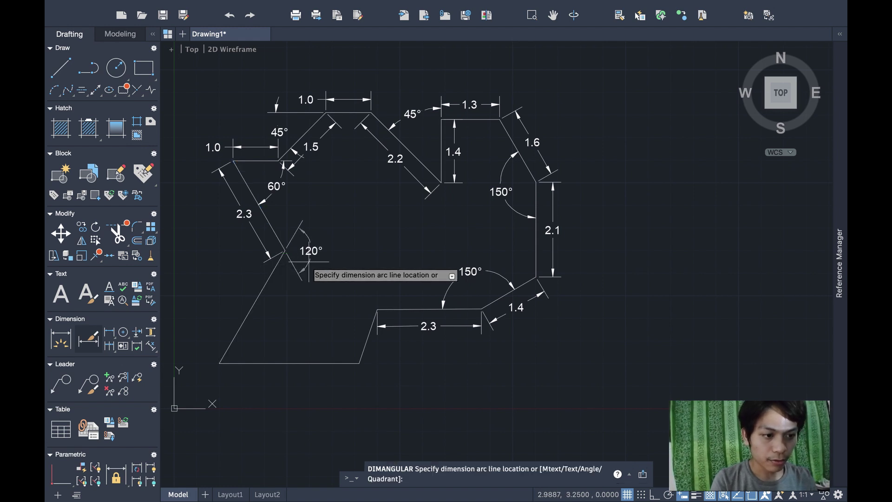
pyautogui.click(308, 262)
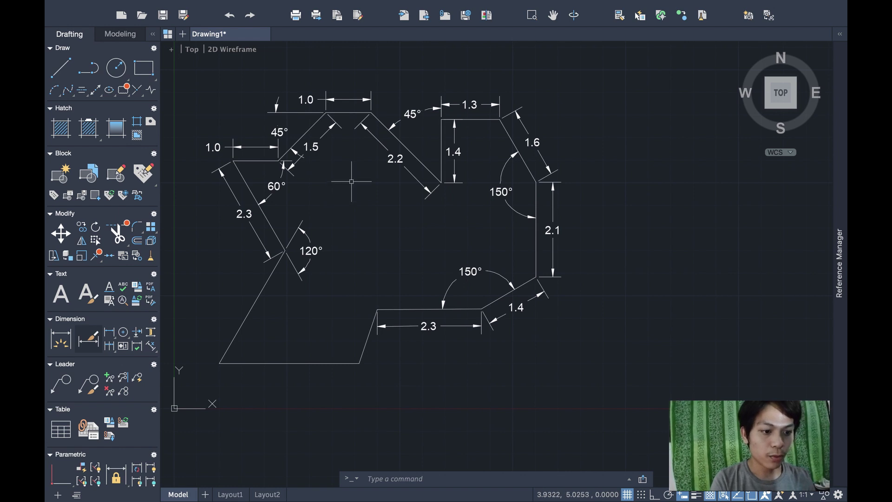
# Step: Move the text of the 1.0 dimension above the upper short horizontal segment to the middle of its dimension line
pyautogui.click(305, 99)
pyautogui.moveTo(308, 100)
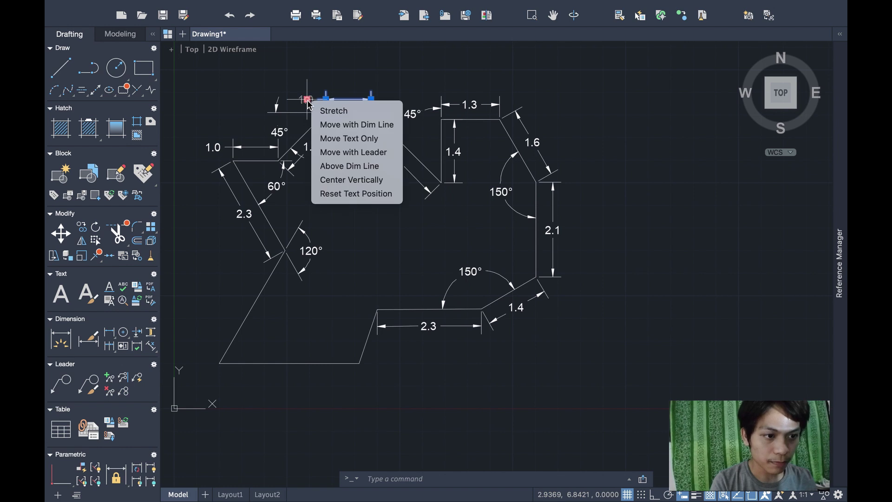
pyautogui.click(333, 130)
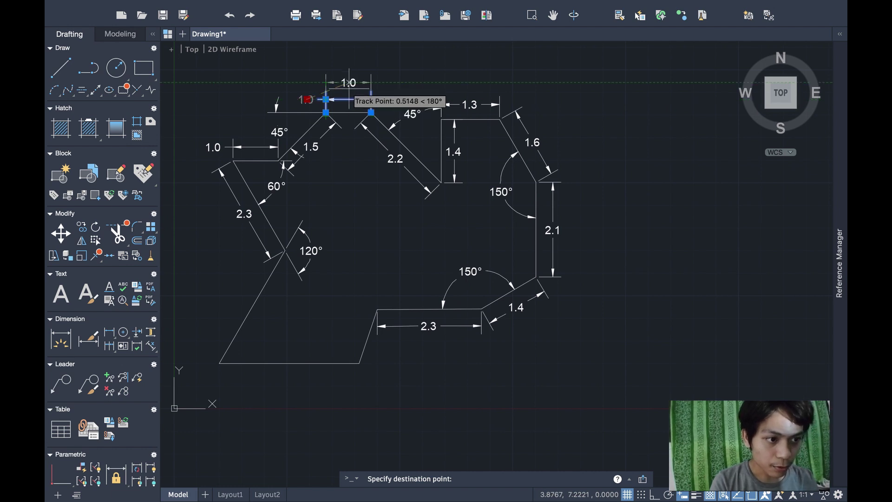
pyautogui.click(347, 99)
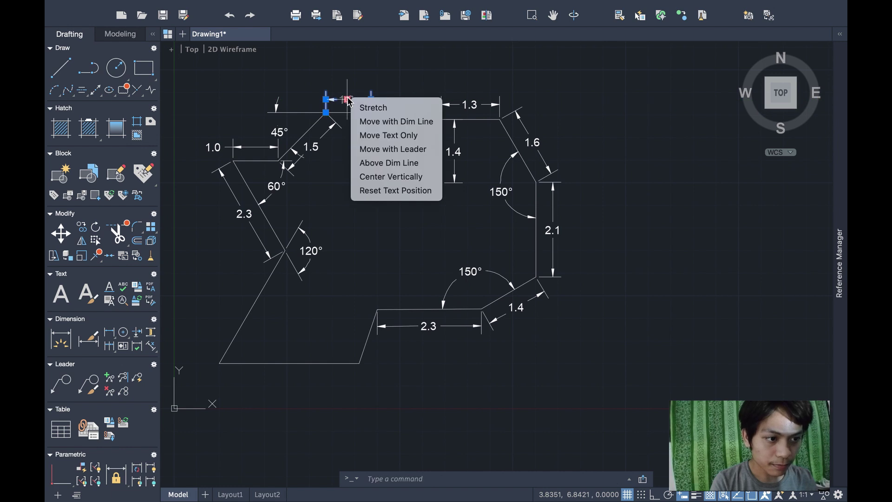
pyautogui.click(335, 154)
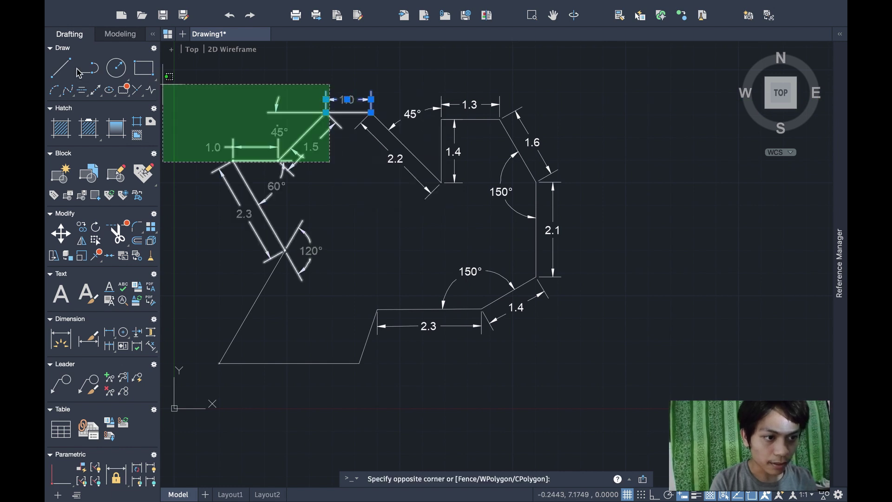
pyautogui.click(61, 67)
pyautogui.click(193, 83)
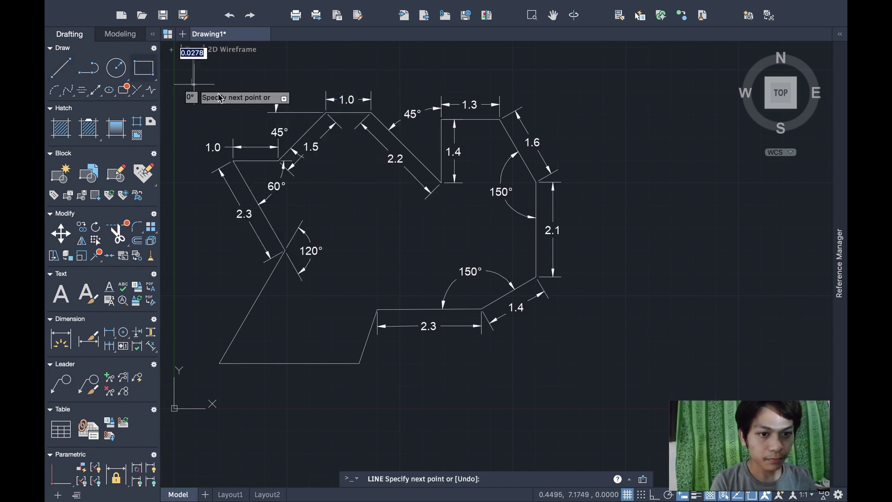
pyautogui.press('Escape')
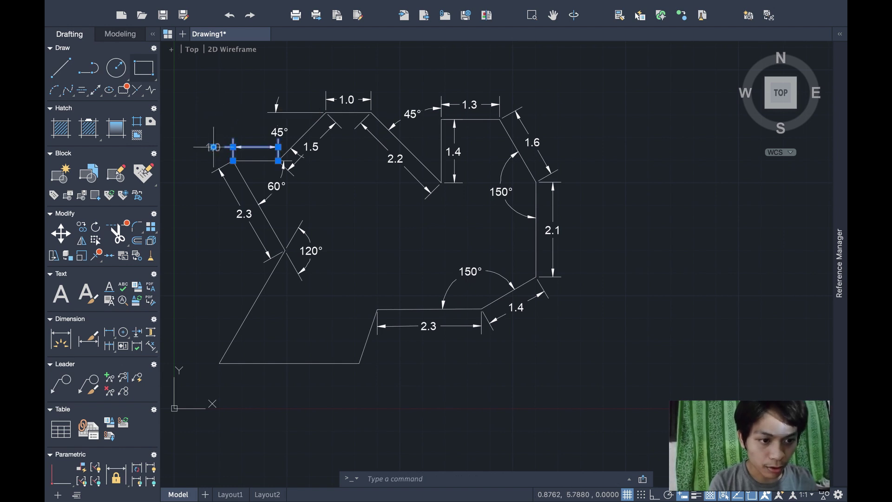
# Step: Move the text of the 1.0 dimension above the lower short horizontal segment to the middle of its dimension line
pyautogui.moveTo(214, 149)
pyautogui.click(234, 171)
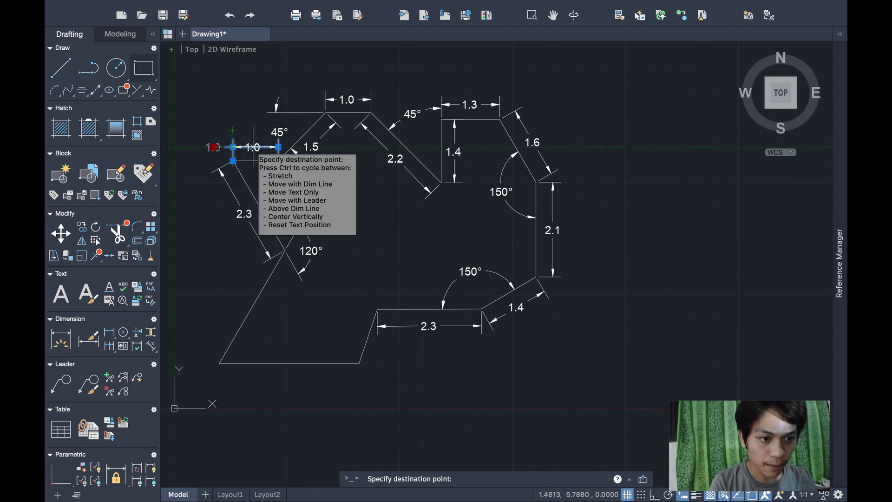
pyautogui.rightClick(253, 147)
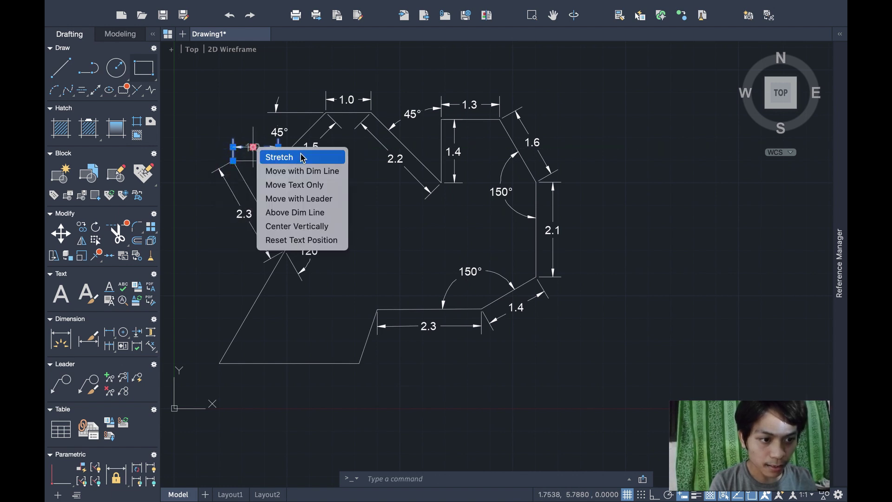
pyautogui.click(270, 153)
pyautogui.click(241, 111)
pyautogui.click(361, 231)
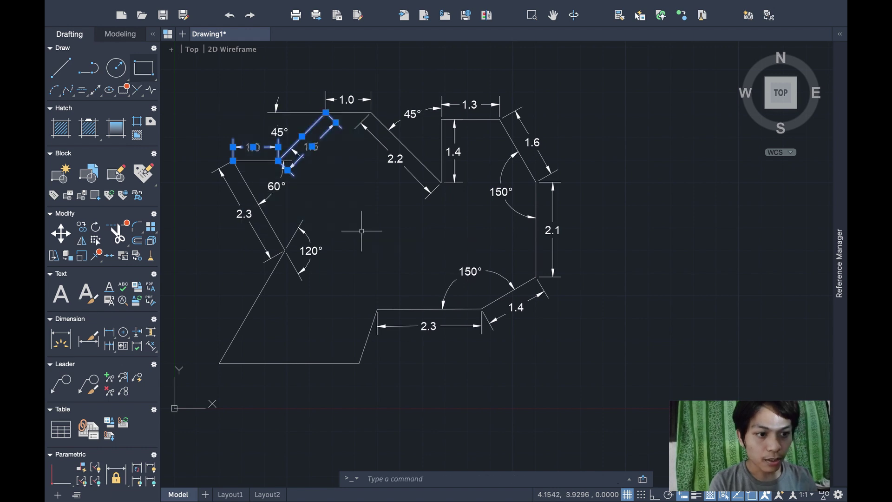
pyautogui.click(60, 68)
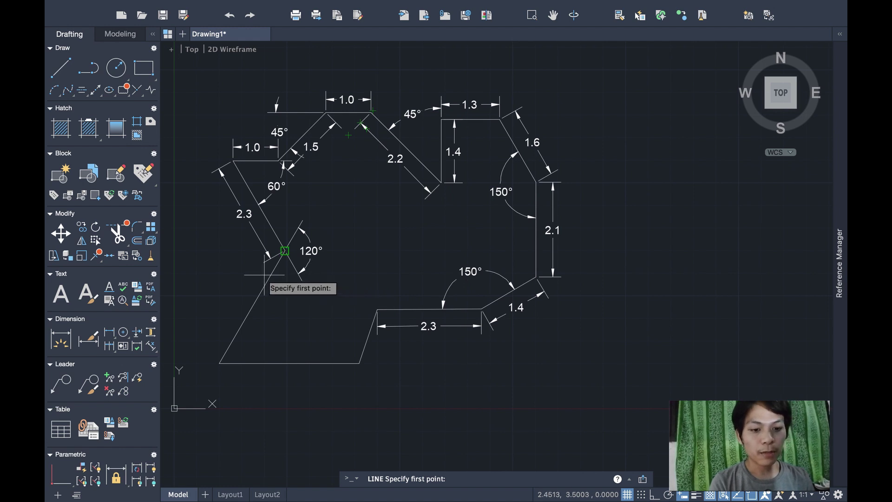
# Step: Add the multiline text label "1,1" just below the starting corner of the outline's base line
pyautogui.click(61, 296)
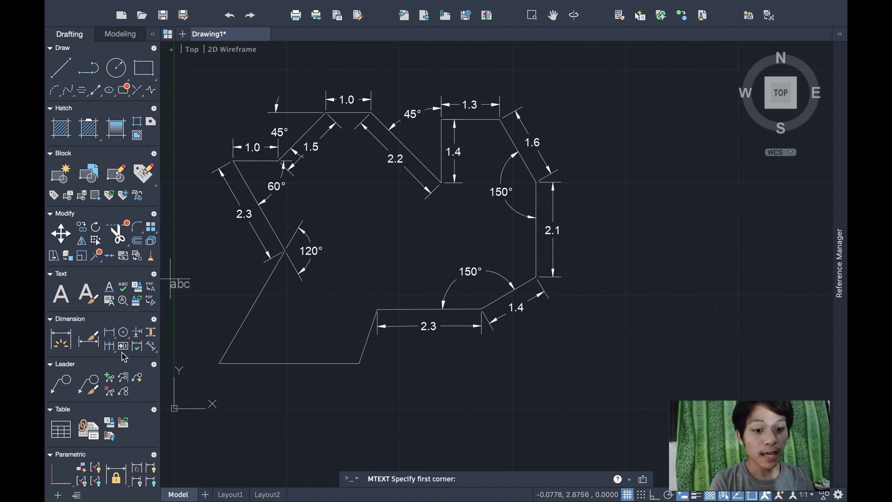
pyautogui.click(220, 363)
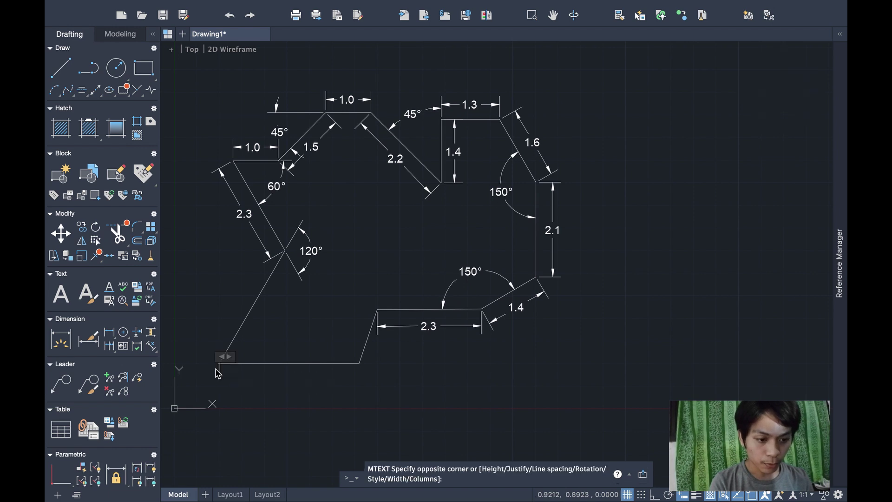
pyautogui.click(216, 371)
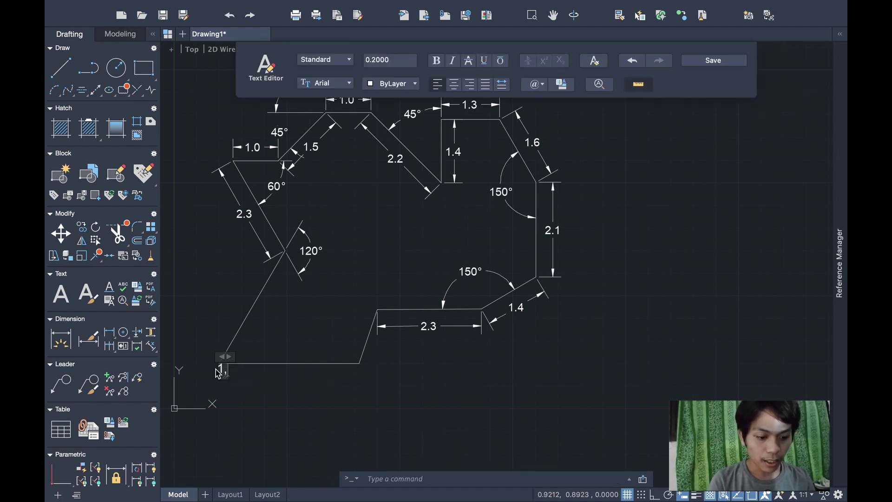
pyautogui.click(269, 385)
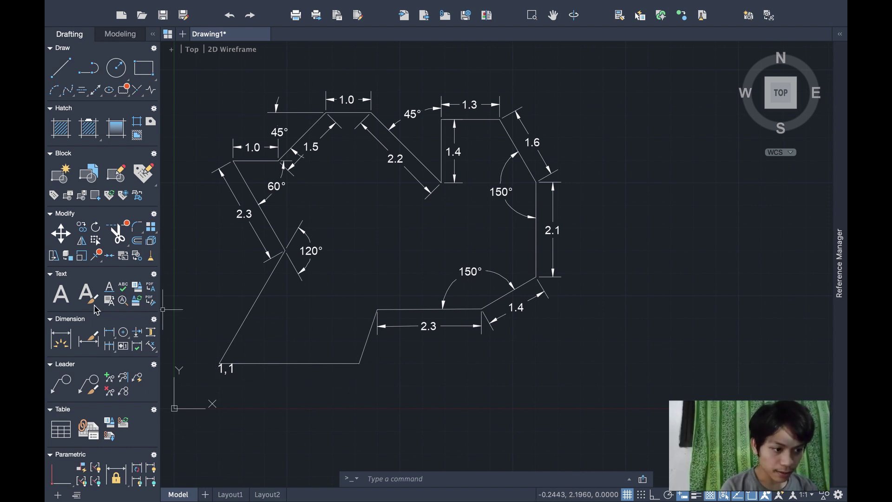
# Step: Add the multiline text label "4.1,1" just below the other end of the outline's base line
pyautogui.click(56, 297)
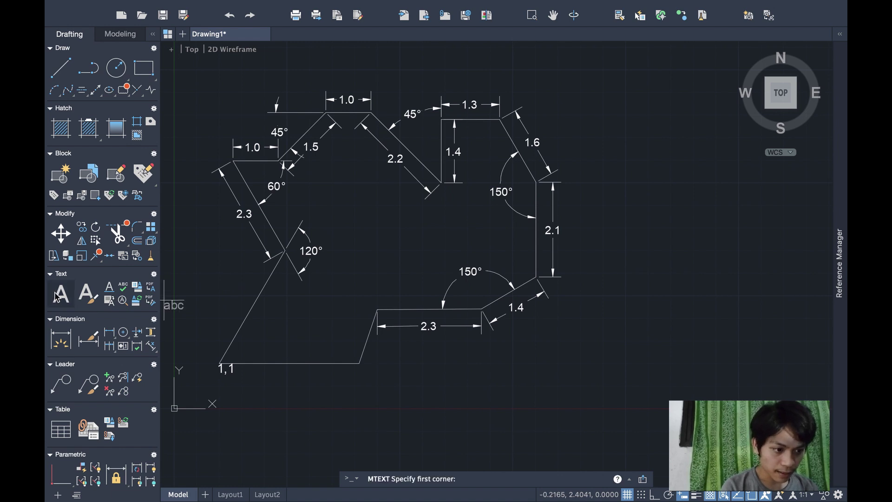
pyautogui.click(359, 362)
pyautogui.click(356, 371)
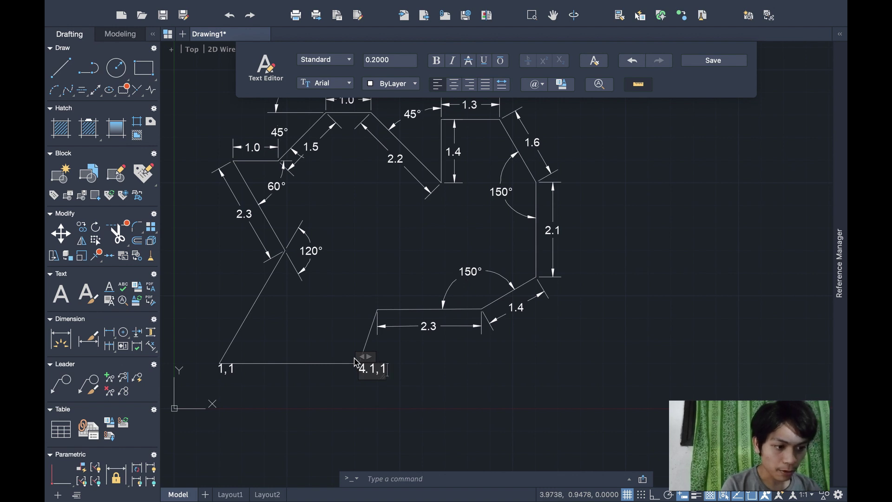
pyautogui.click(363, 288)
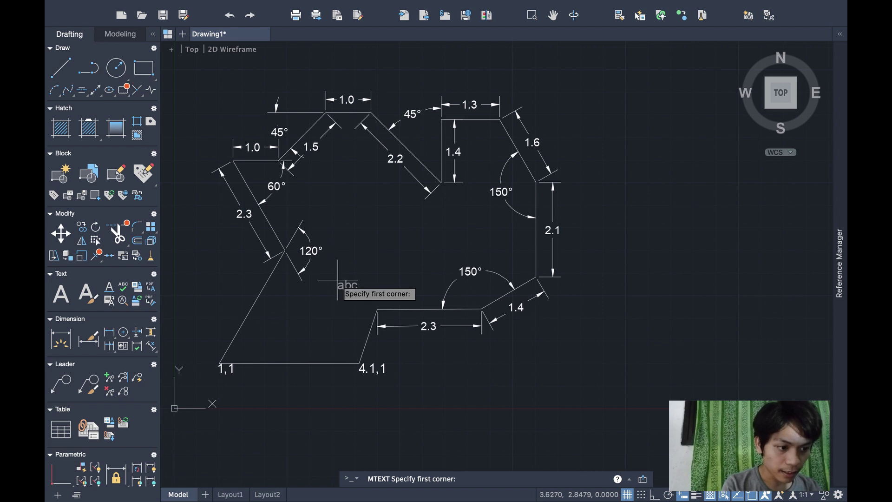
# Step: Add the multiline text label "4.5,2.2" at the vertex where the short slanted segment meets the 2.3 horizontal segment
pyautogui.click(378, 302)
pyautogui.click(377, 302)
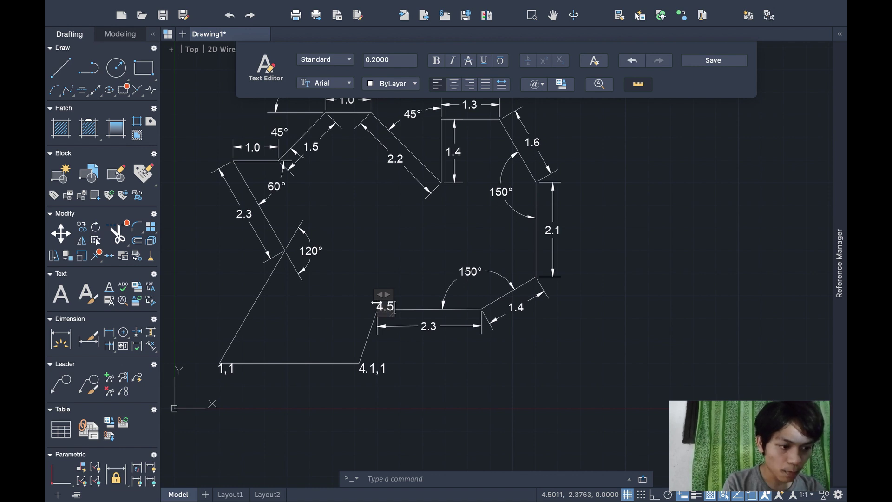
pyautogui.write('4.5,2.2')
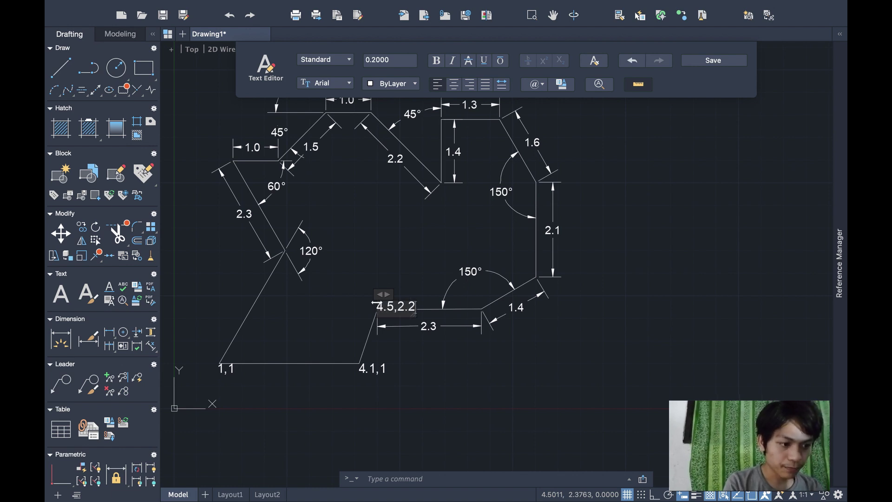
pyautogui.click(392, 258)
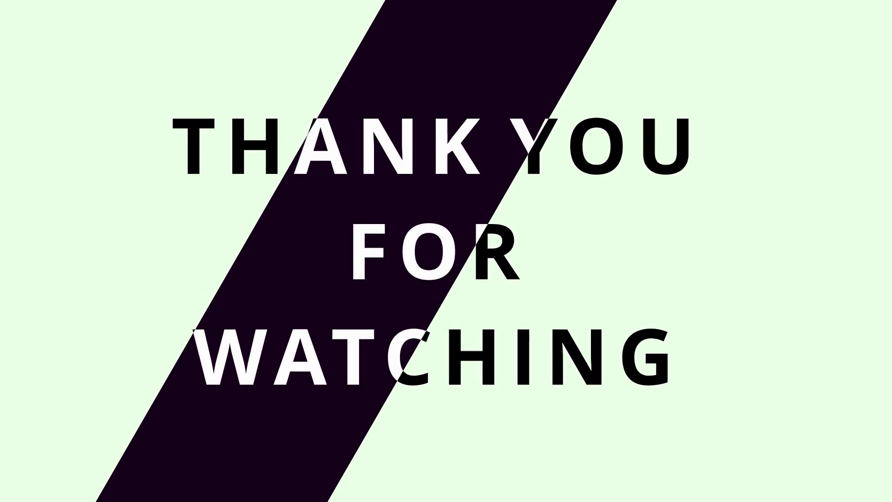